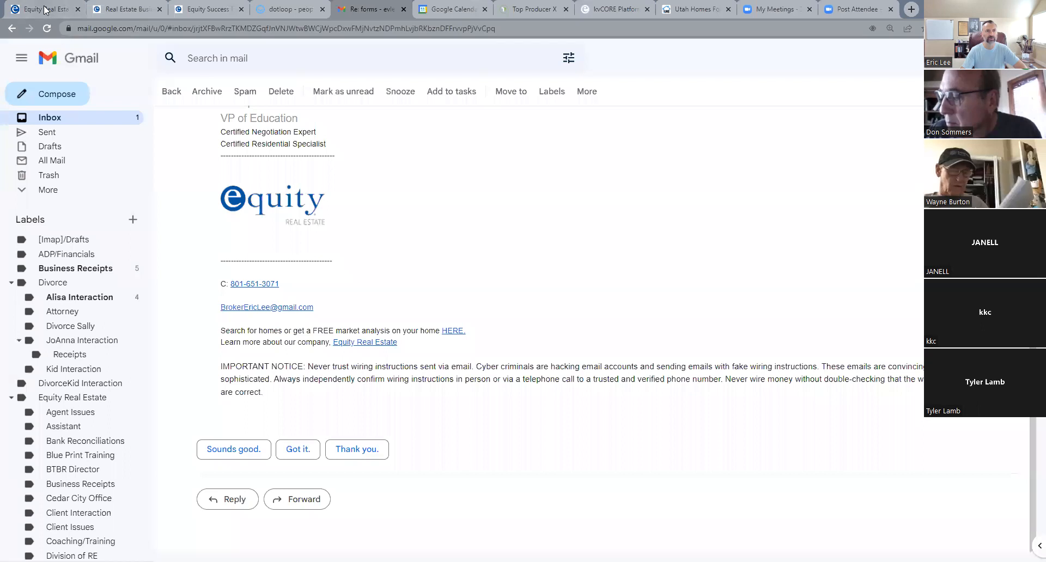
# - Bring up the Equity Elevate marketing Logos page in the browser
pyautogui.click(45, 8)
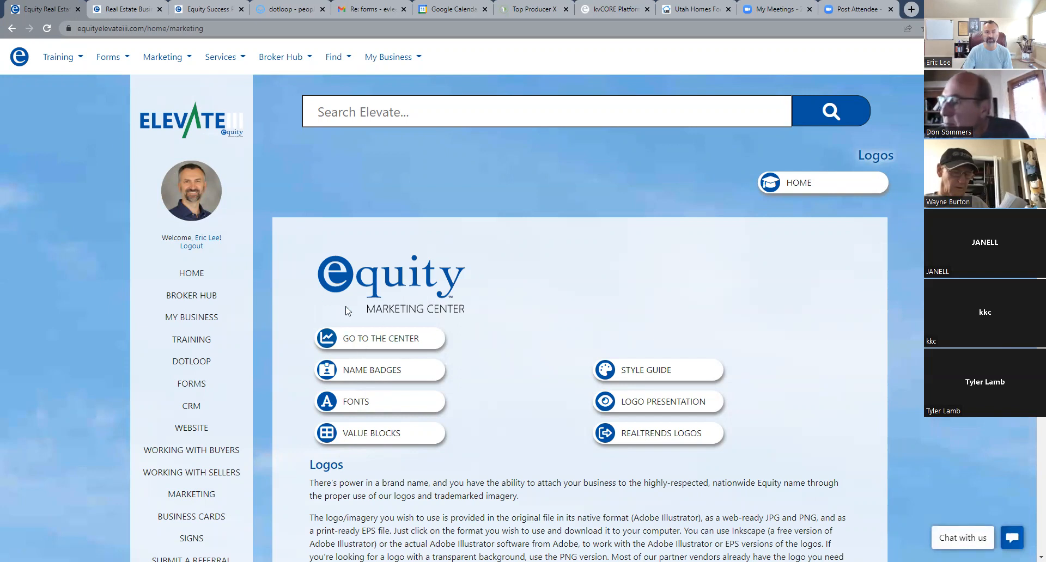
pyautogui.scroll(-3, 221, 352)
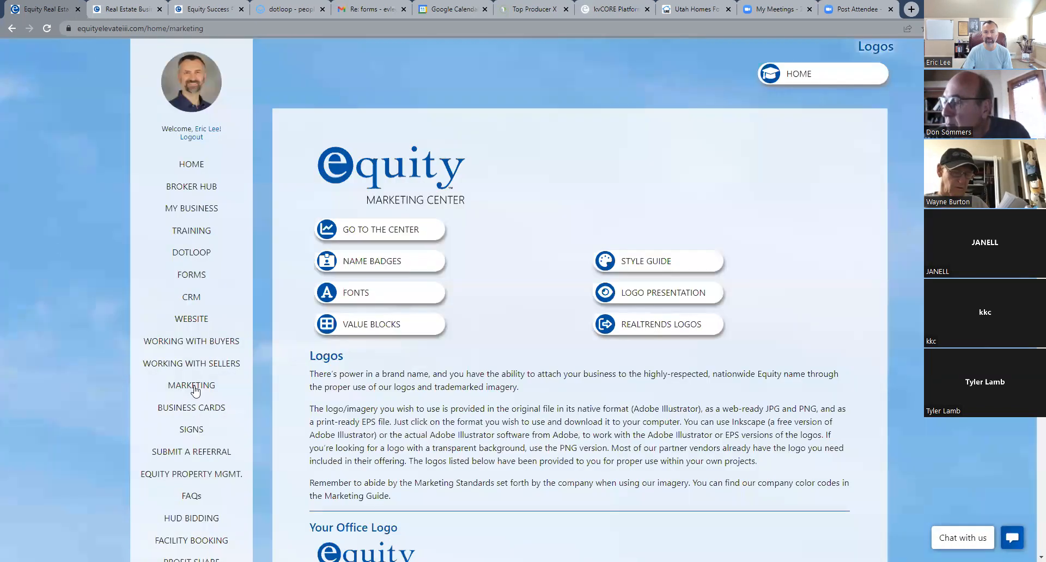
pyautogui.scroll(1, 530, 333)
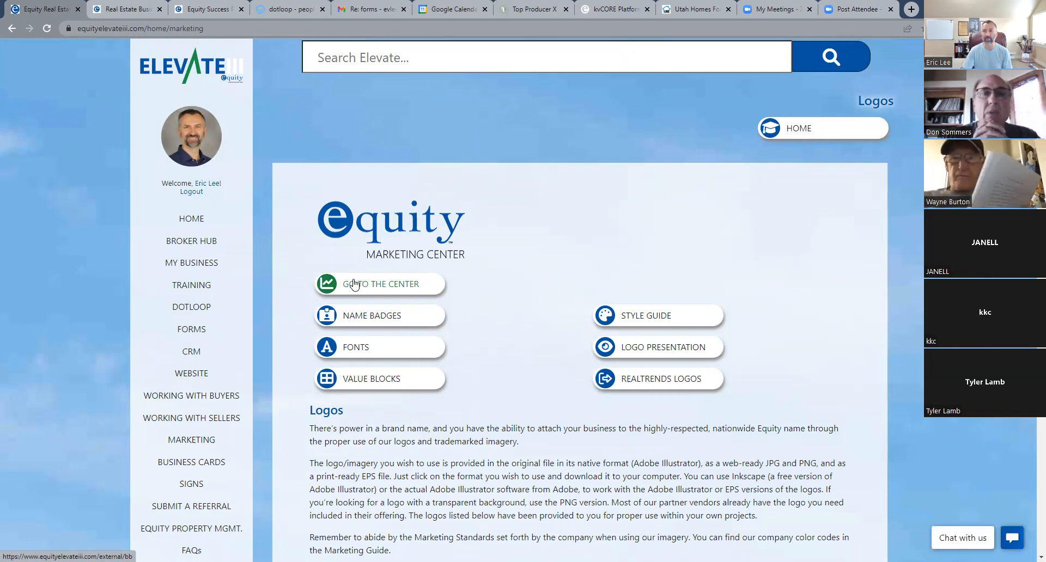
# - Review the Real Estate Business Plan page, then switch to the Equity Success Plan page
pyautogui.click(123, 8)
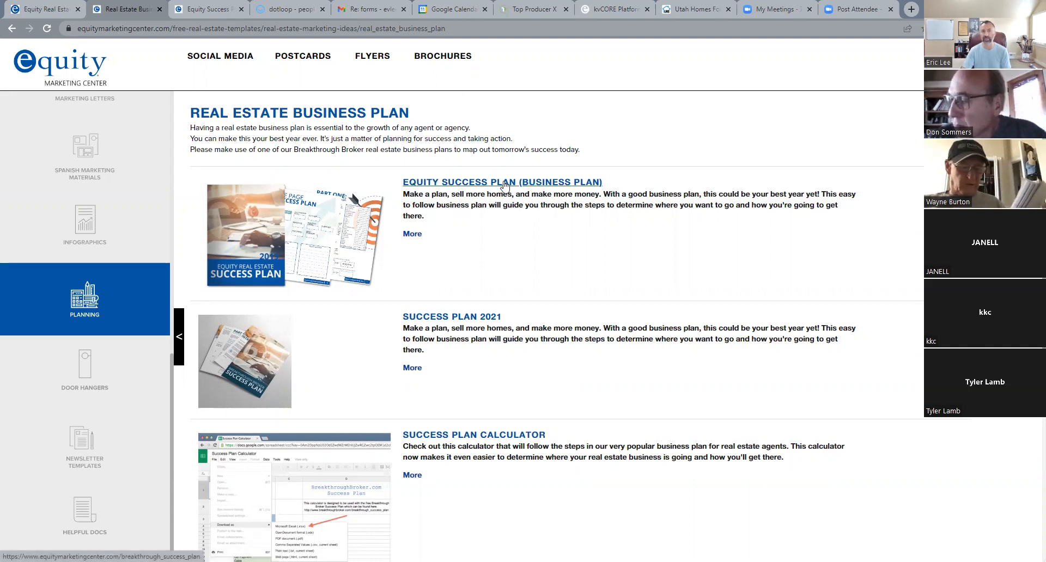
pyautogui.click(209, 10)
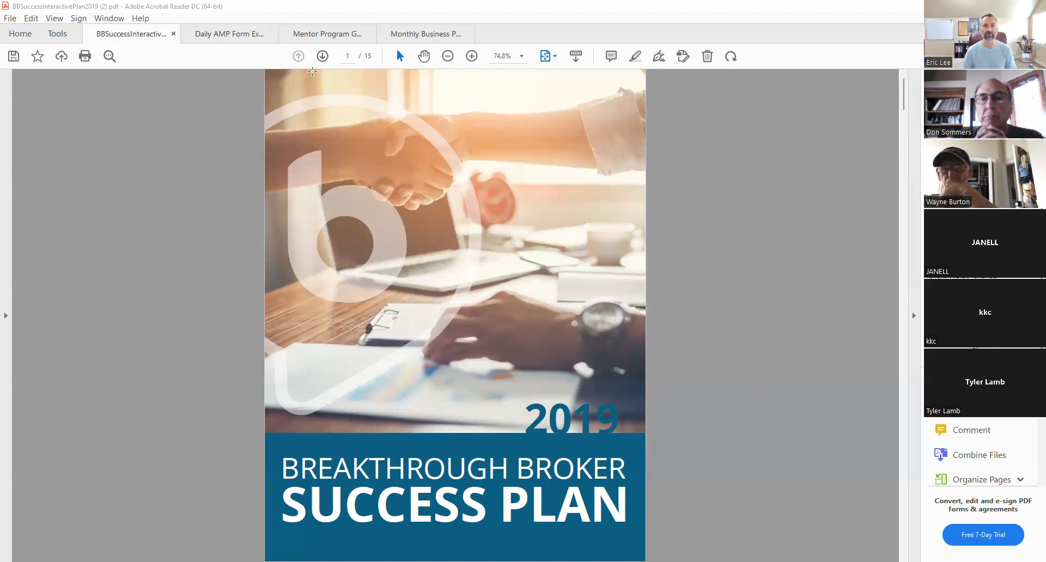
# - Advance the Breakthrough Broker Success Plan PDF to its introduction page
pyautogui.click(321, 57)
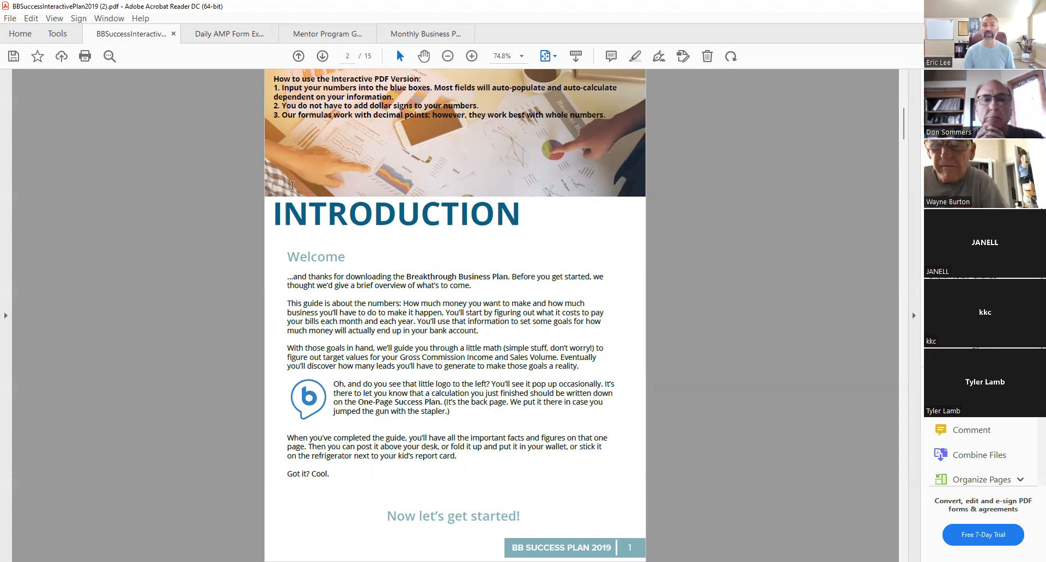
pyautogui.click(323, 55)
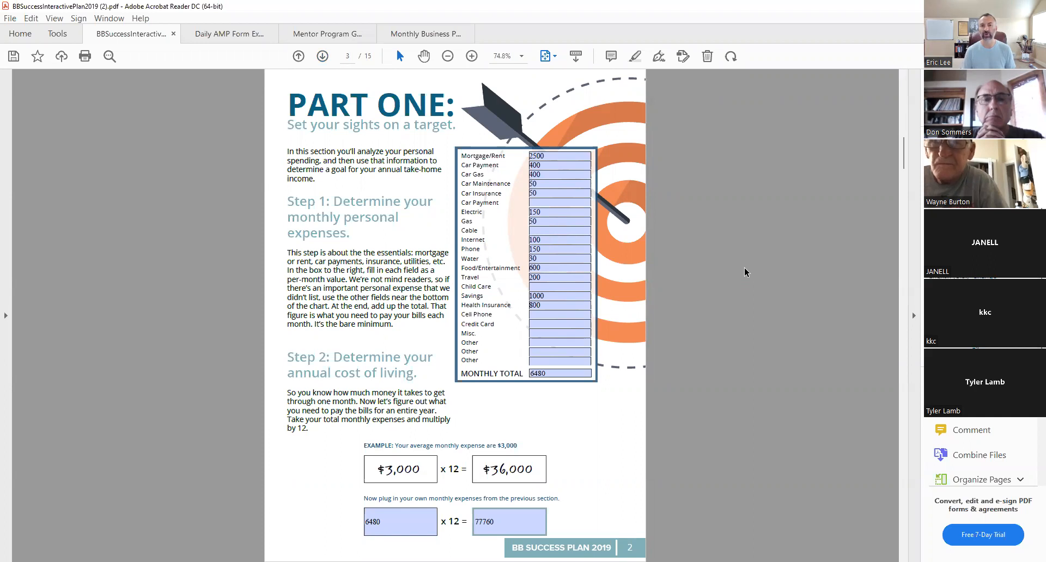
pyautogui.click(557, 314)
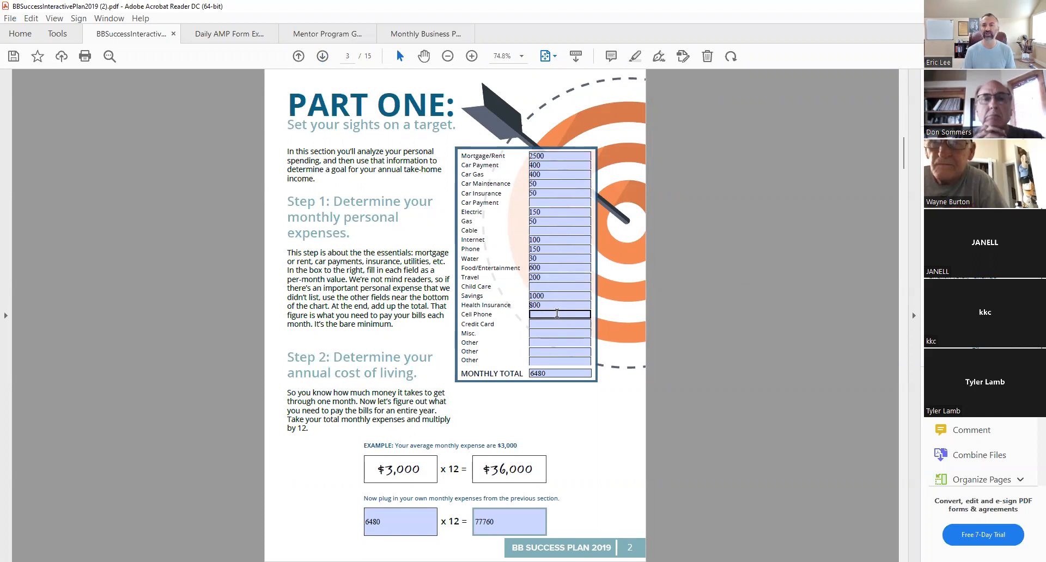
pyautogui.hotkey('shift', 'Tab')
pyautogui.hotkey('shift', 'Tab')
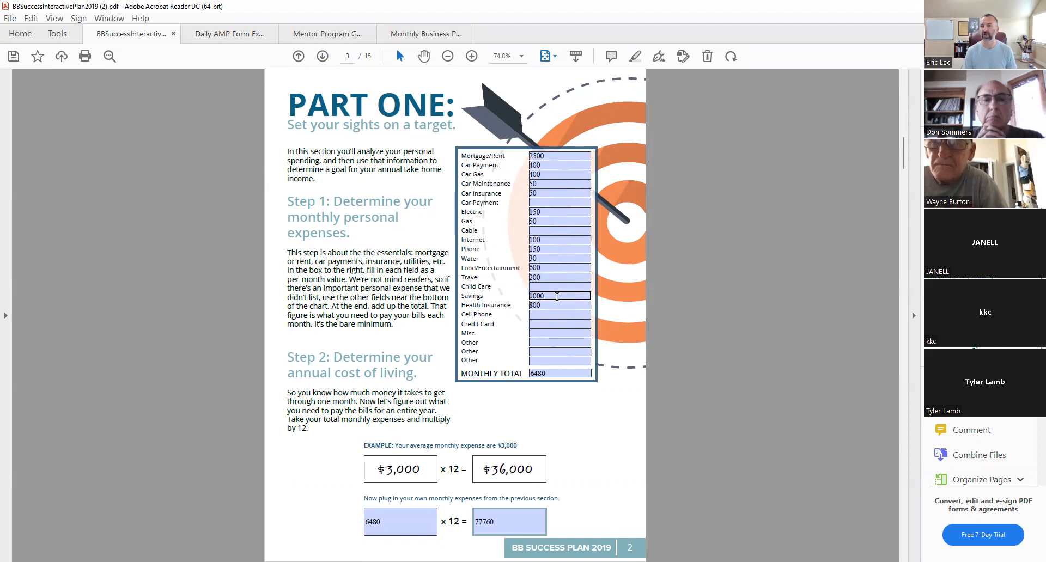
pyautogui.click(500, 157)
pyautogui.click(543, 163)
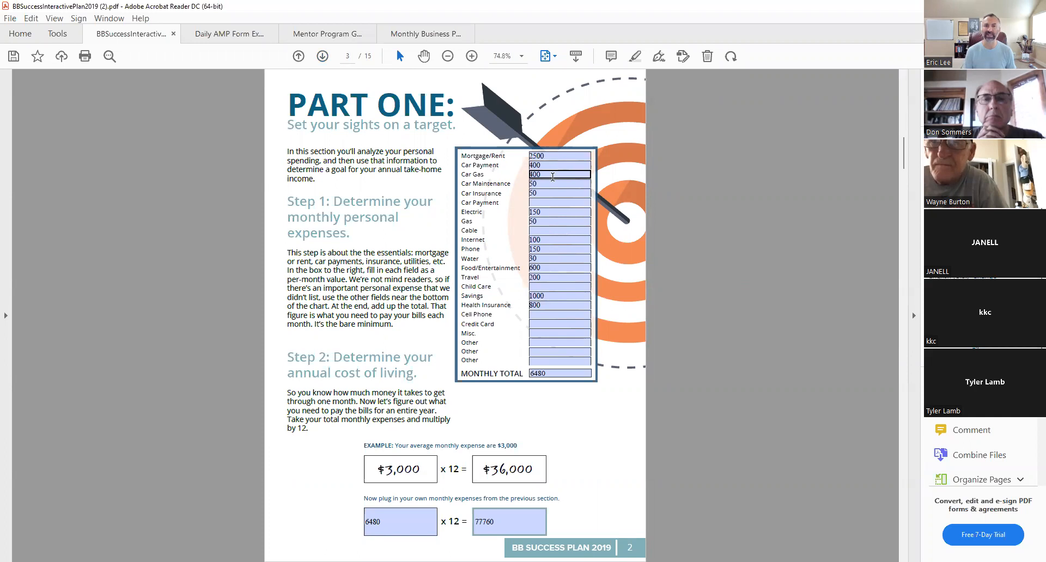
pyautogui.click(737, 258)
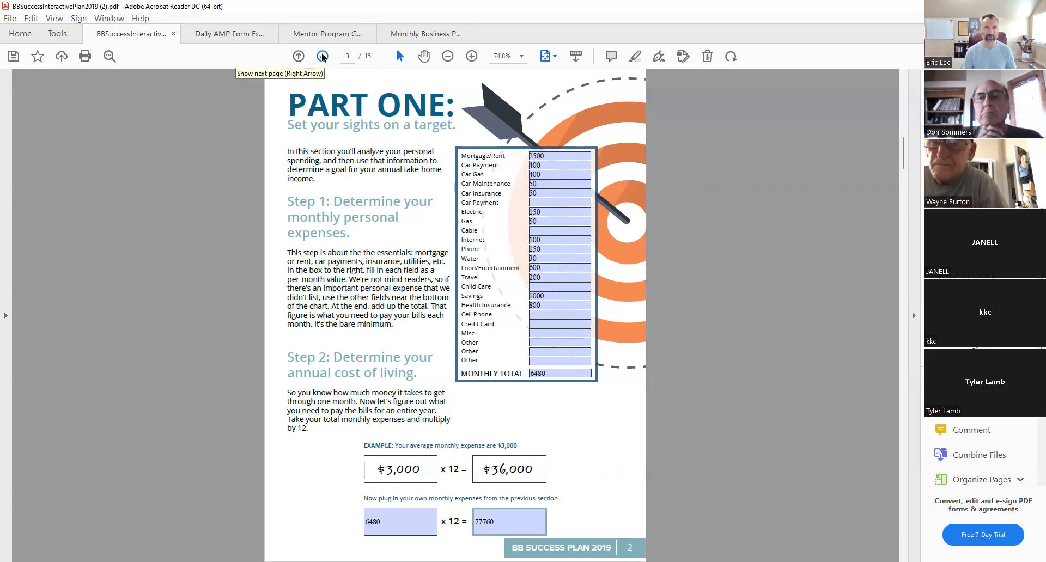
# - Page forward past the Part One expenses to the completed tax calculation page
pyautogui.click(324, 56)
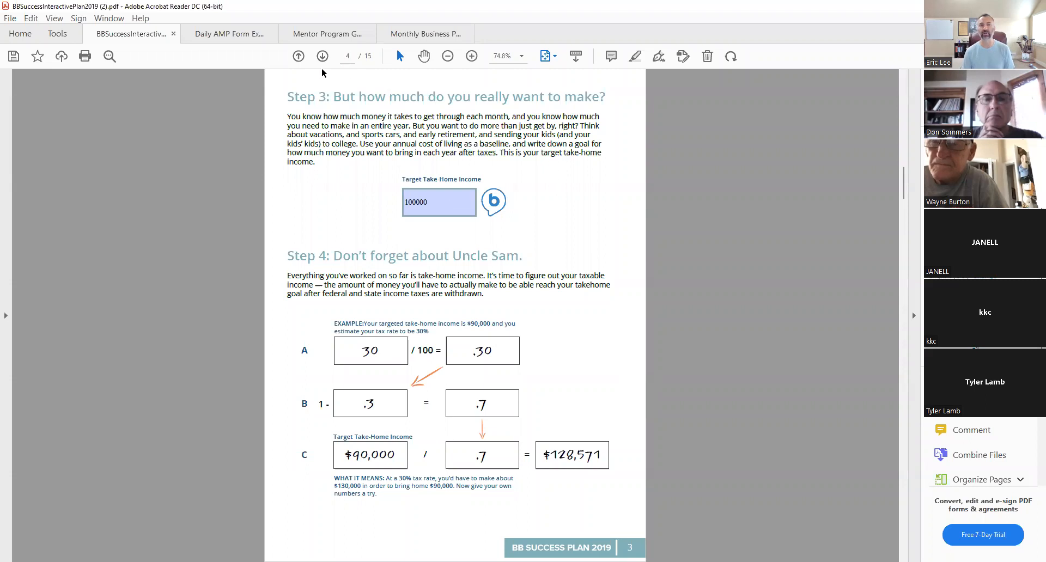
pyautogui.click(298, 57)
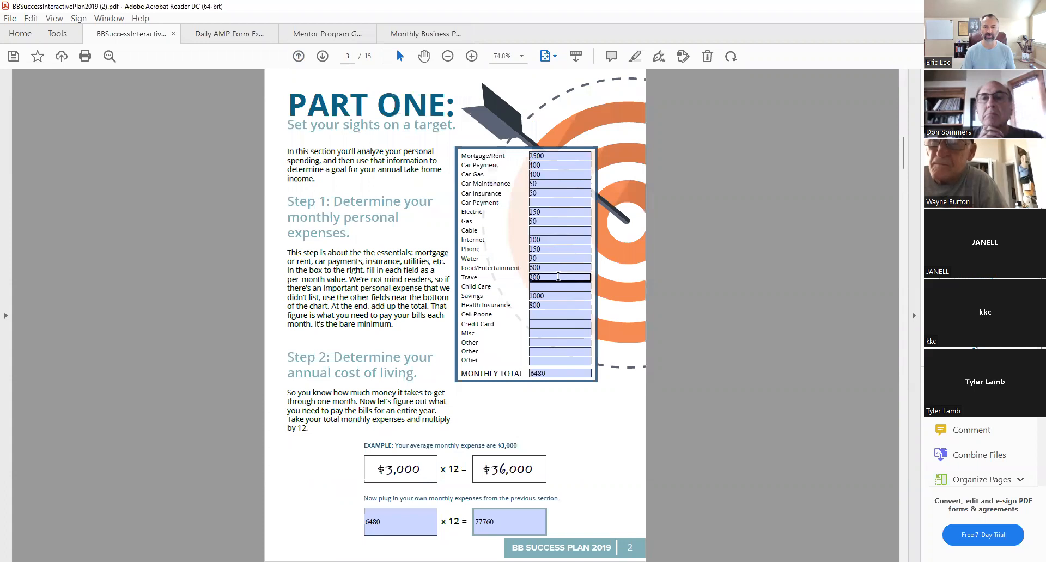
pyautogui.click(353, 263)
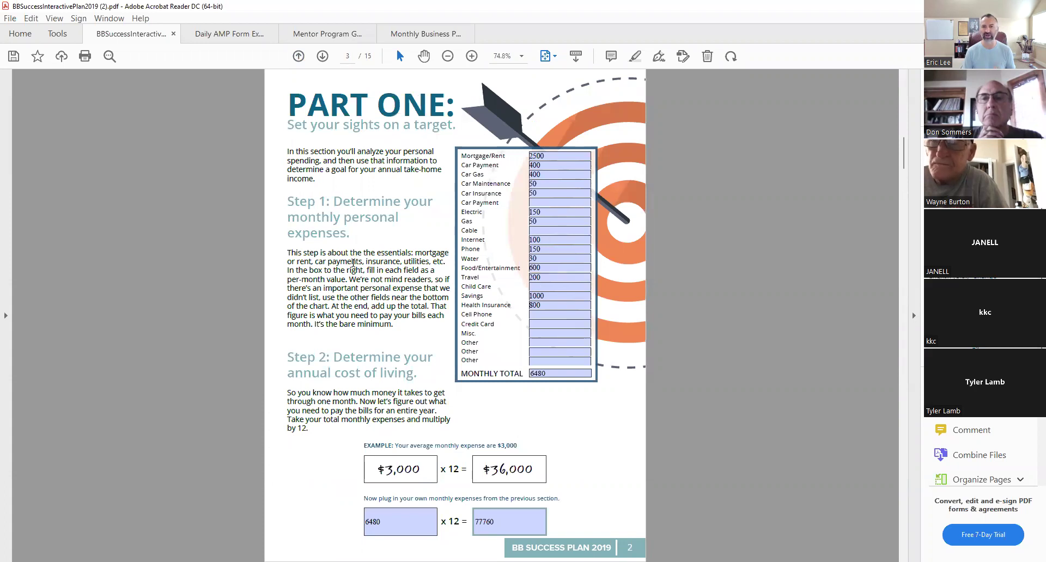
pyautogui.click(322, 56)
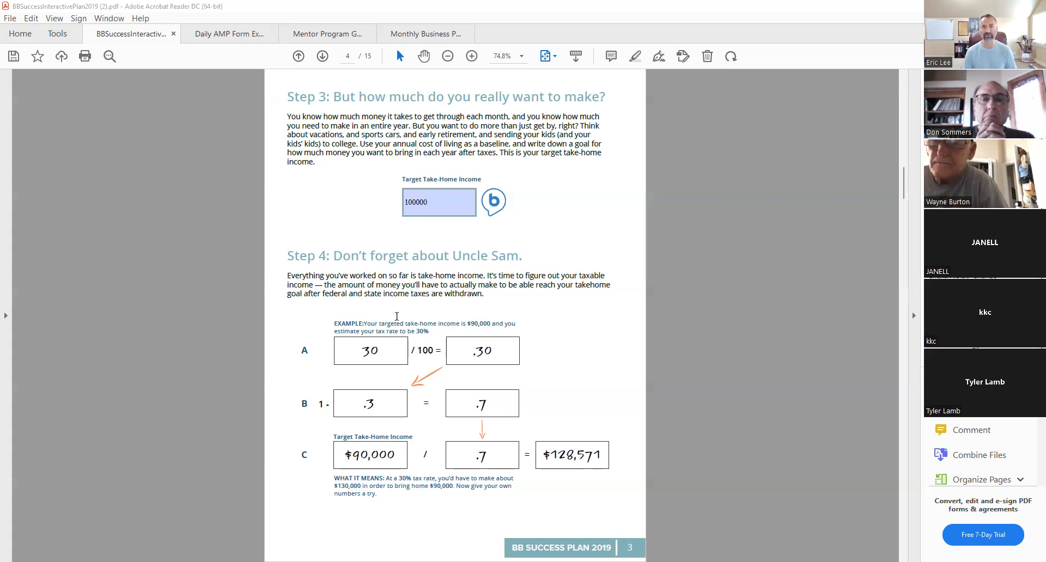
pyautogui.click(323, 56)
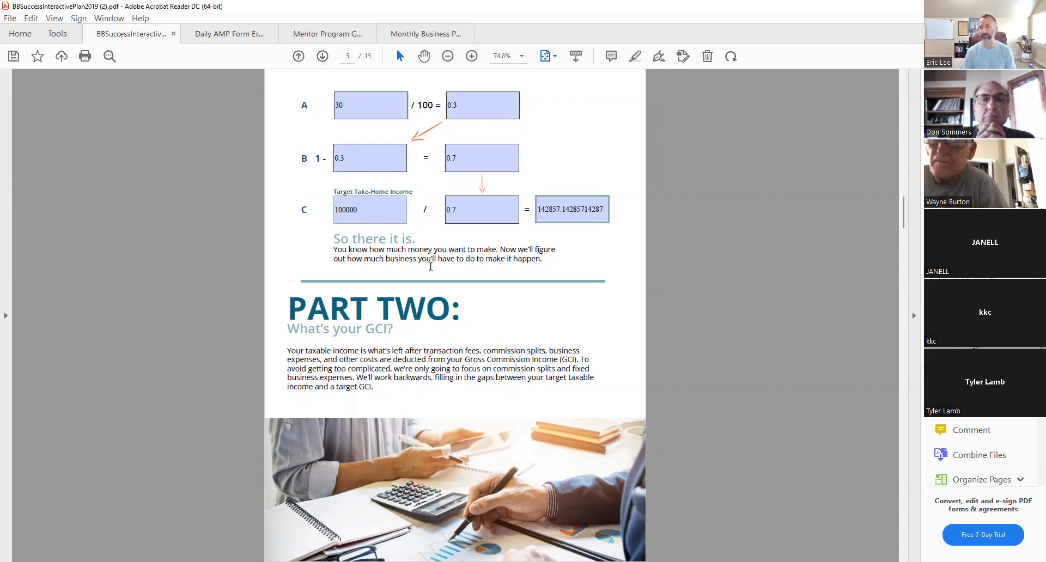
# - Advance to page 6 explaining the broker's cut of commission, revisiting the tax page
pyautogui.click(323, 57)
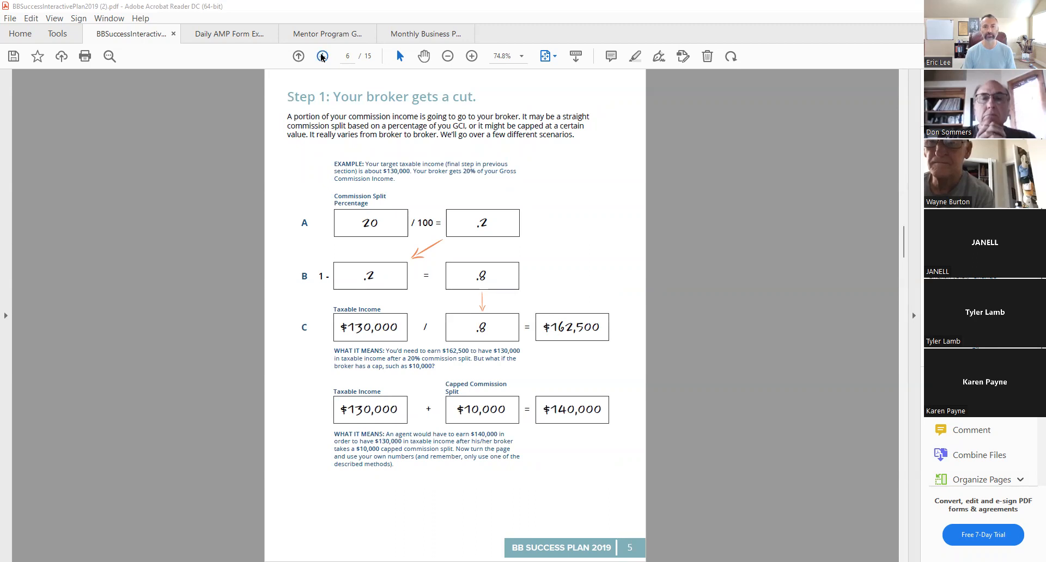
pyautogui.click(298, 56)
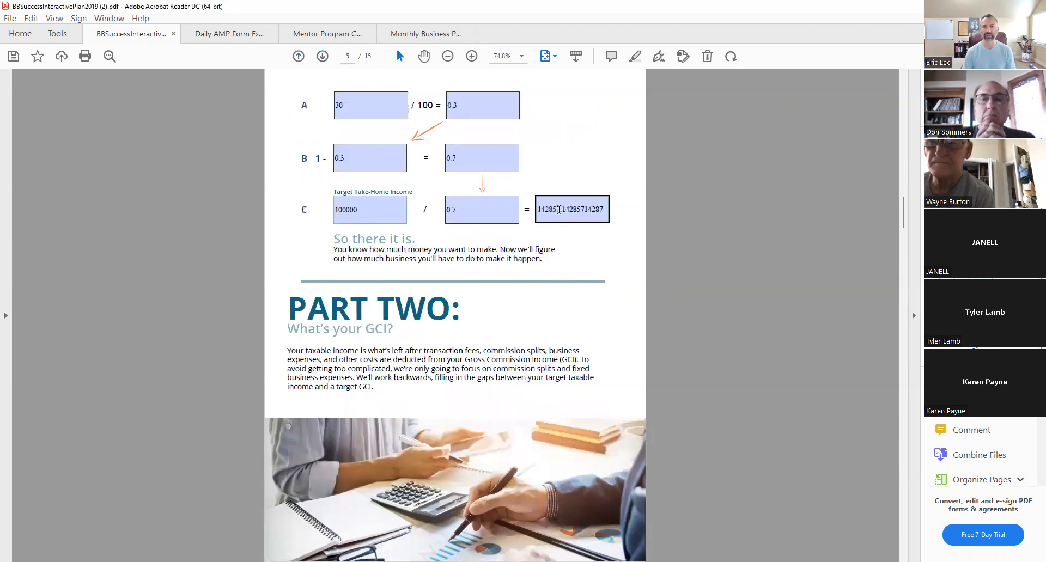
pyautogui.click(323, 56)
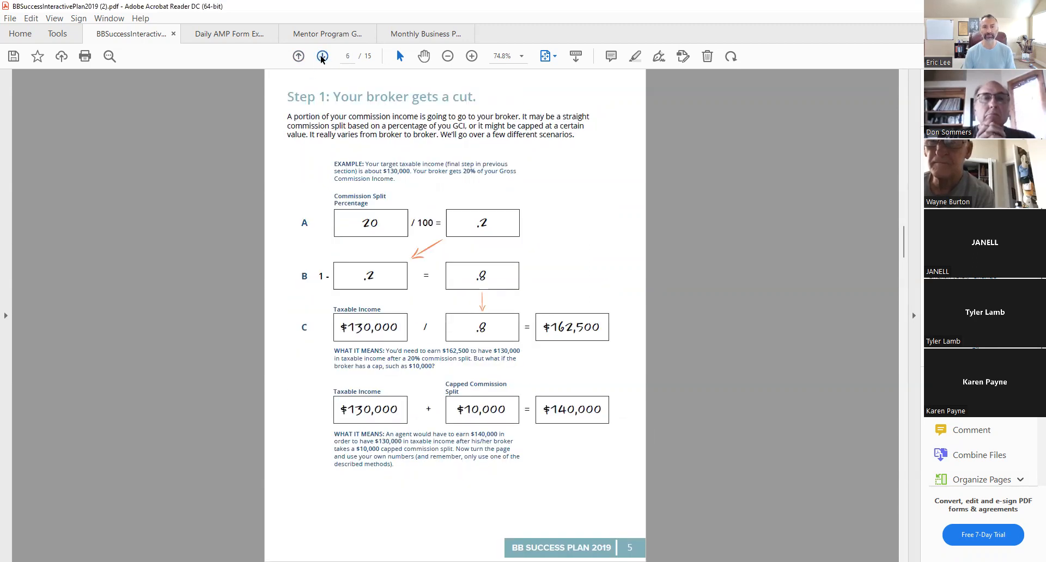
pyautogui.click(322, 56)
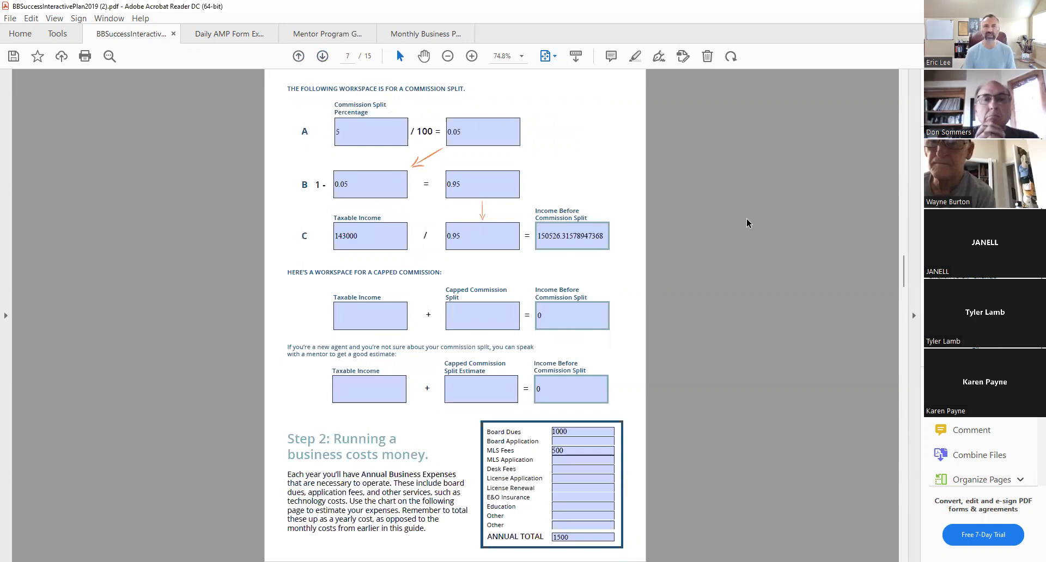
pyautogui.click(351, 134)
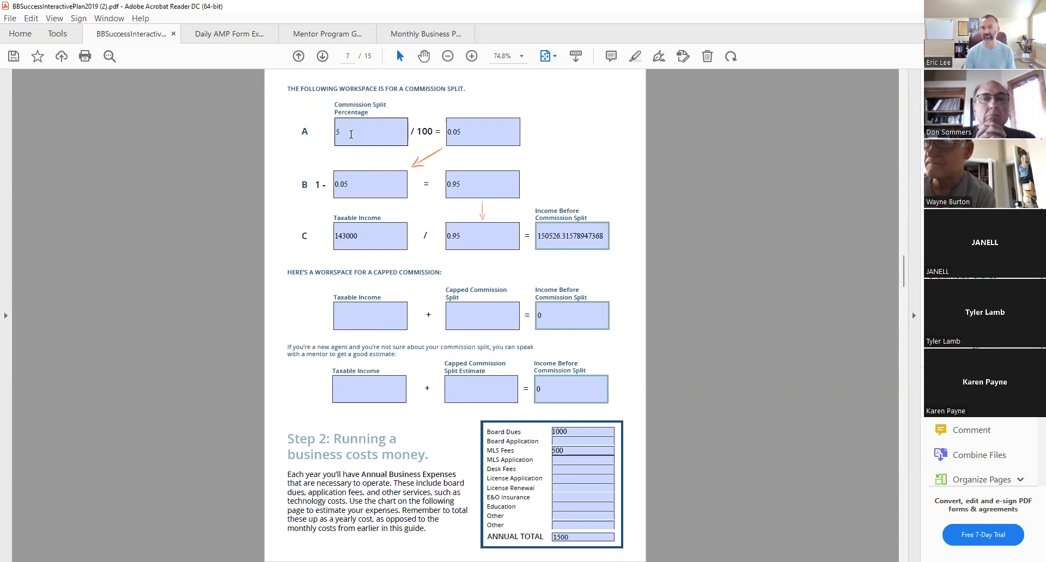
pyautogui.click(356, 182)
pyautogui.click(402, 235)
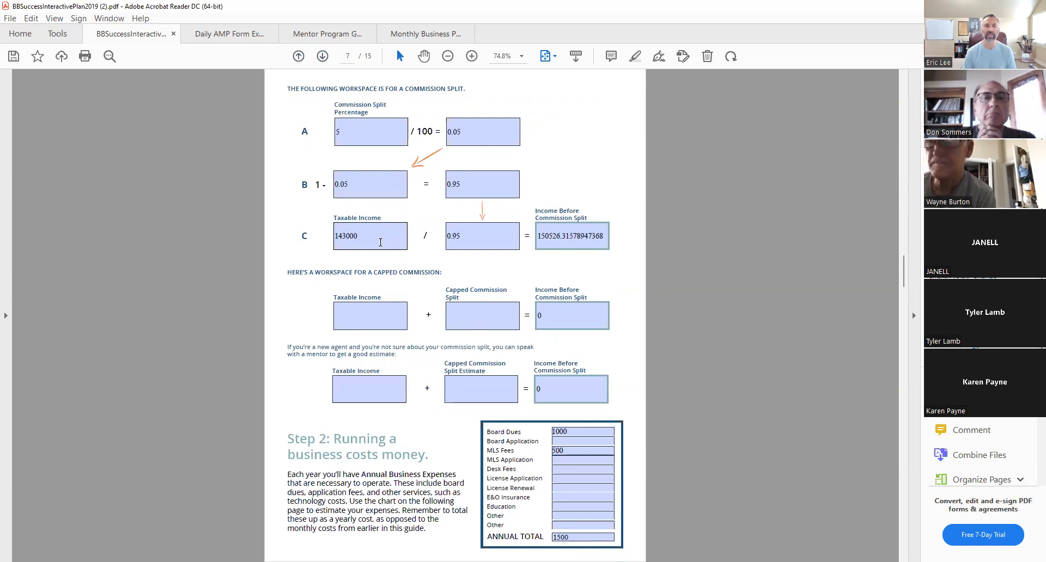
pyautogui.click(574, 245)
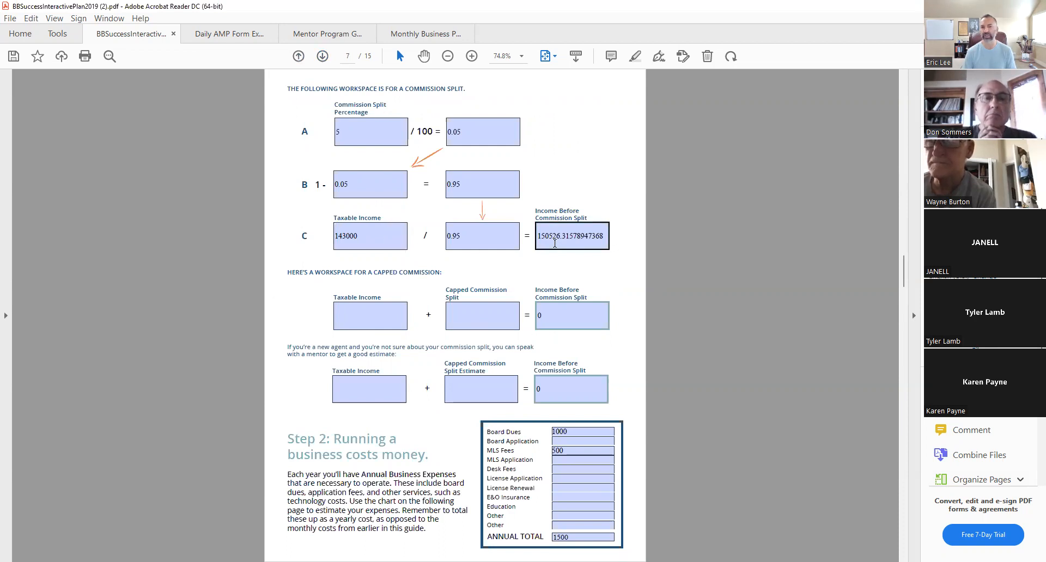
pyautogui.click(672, 291)
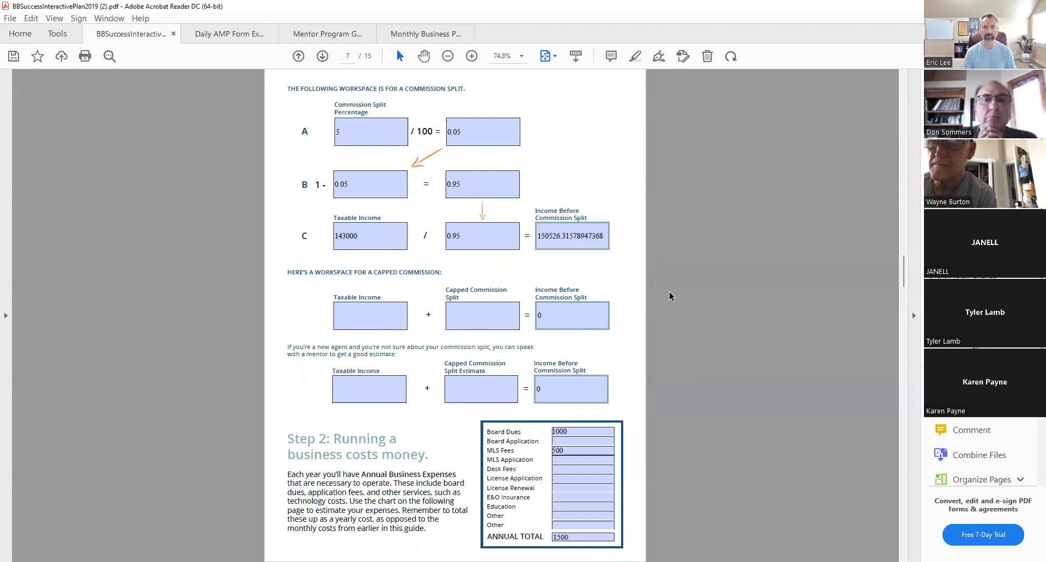
pyautogui.click(583, 450)
pyautogui.click(647, 447)
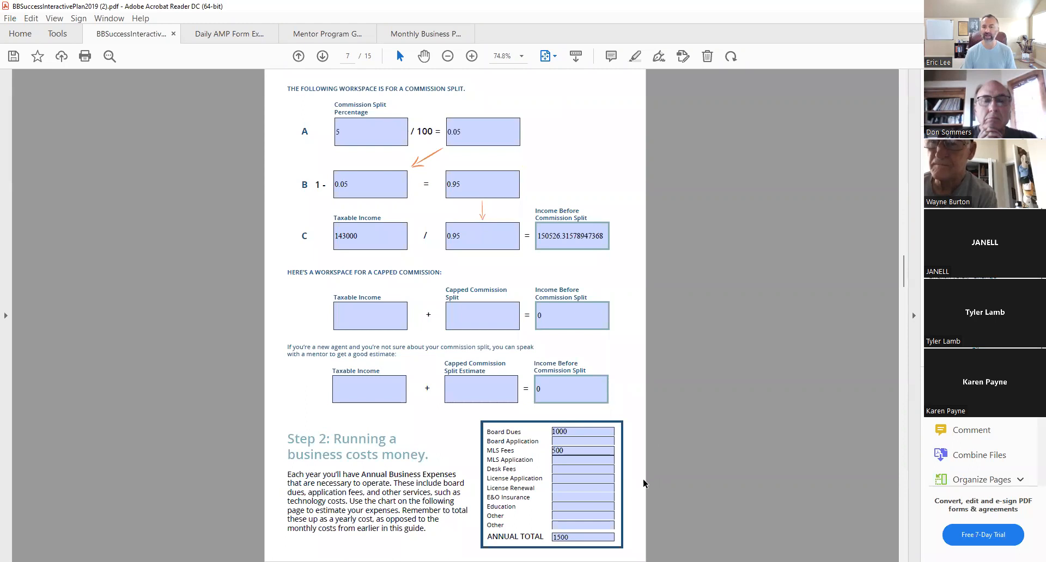
pyautogui.click(560, 469)
pyautogui.click(563, 498)
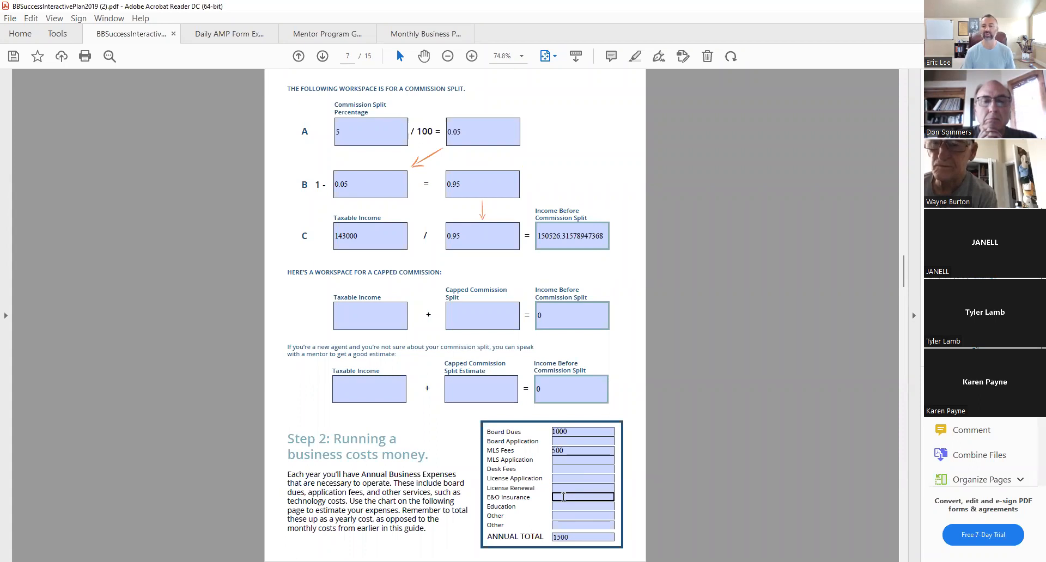
pyautogui.click(596, 479)
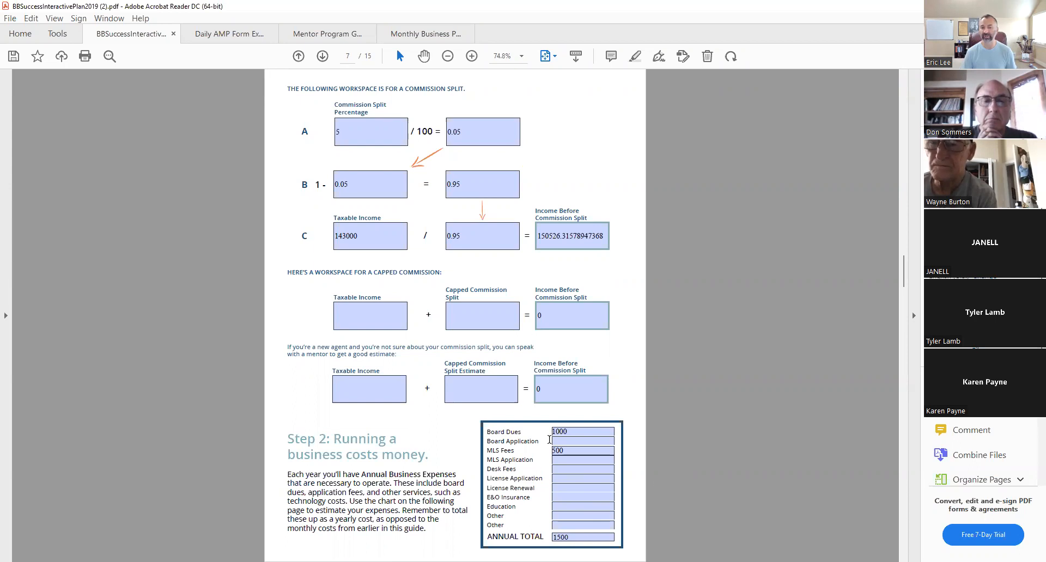
pyautogui.click(578, 430)
pyautogui.press('Return')
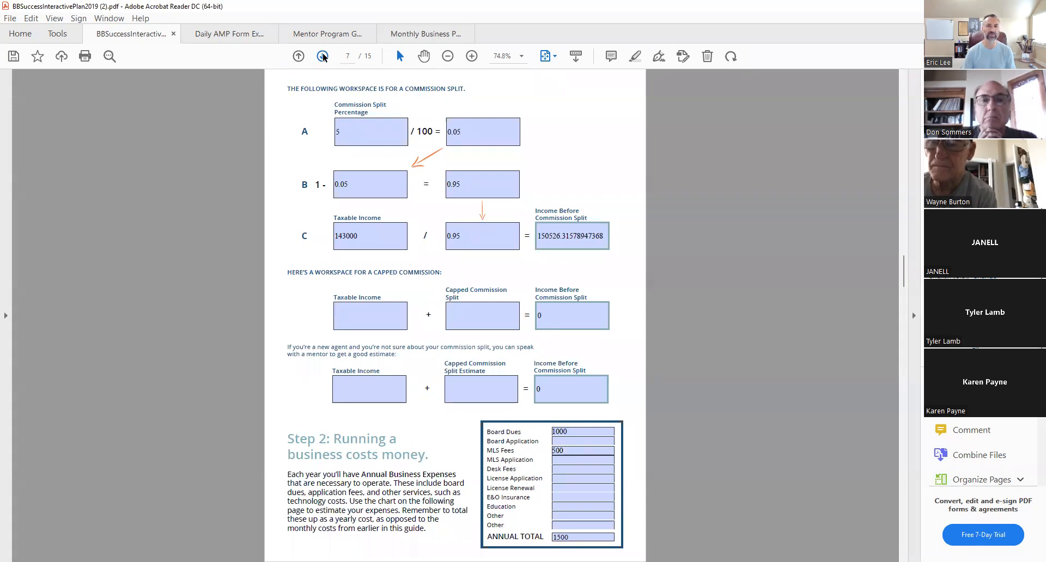
# - Advance to the Step 2: Continued page with the Targeted CGI calculation
pyautogui.click(323, 57)
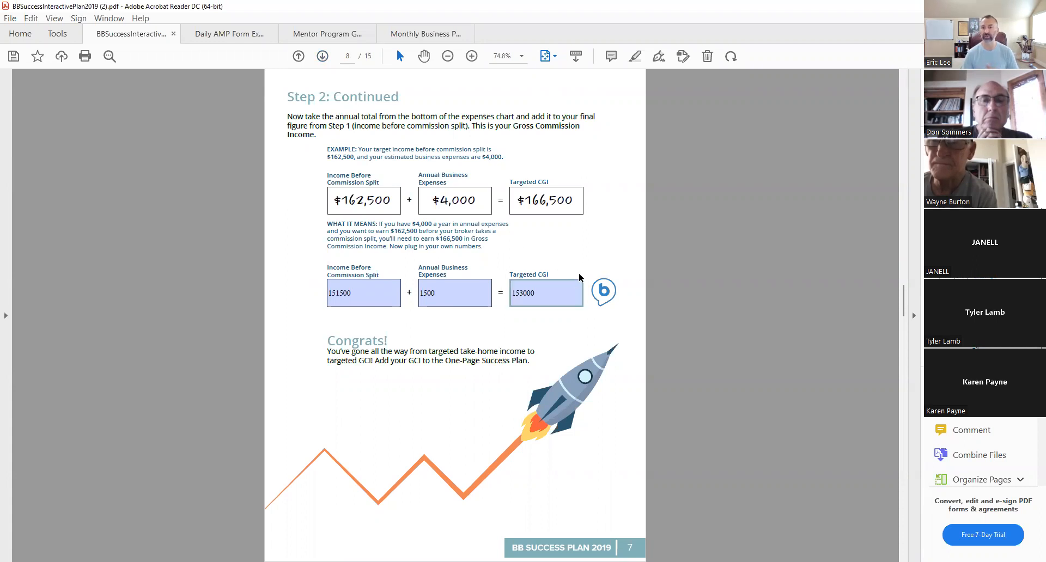
# - Page through Part Three to the Step 2: How many homes? calculation
pyautogui.click(322, 56)
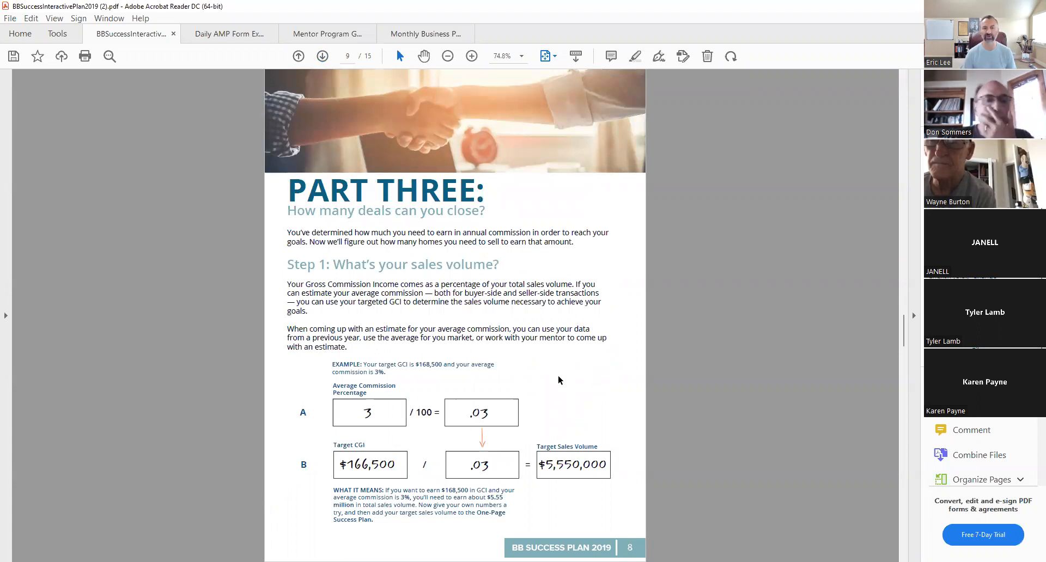
pyautogui.click(322, 56)
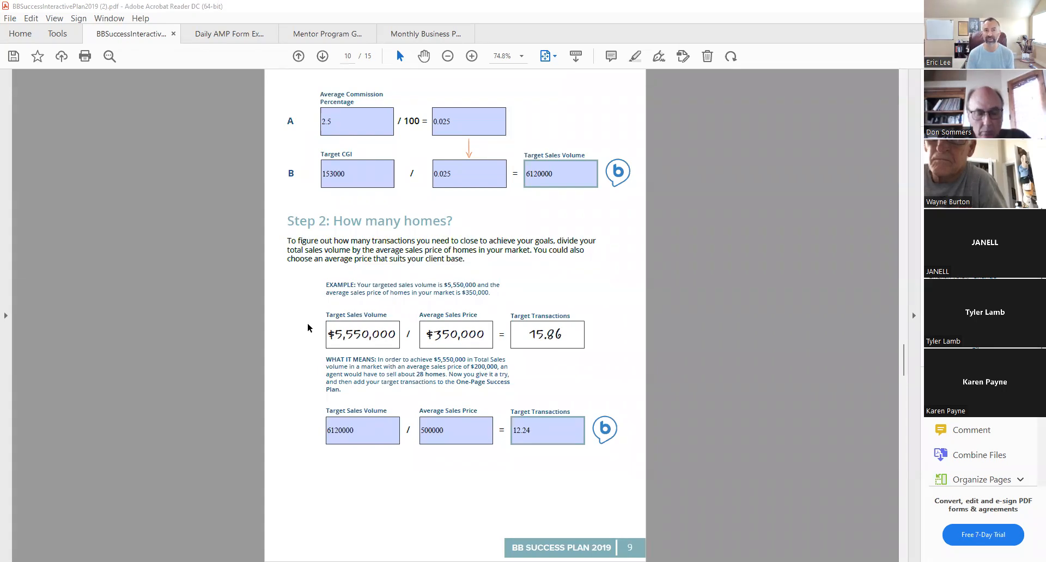
# - Point out the 12.24 Target Transactions result, then advance to Part Four on leads
pyautogui.click(536, 439)
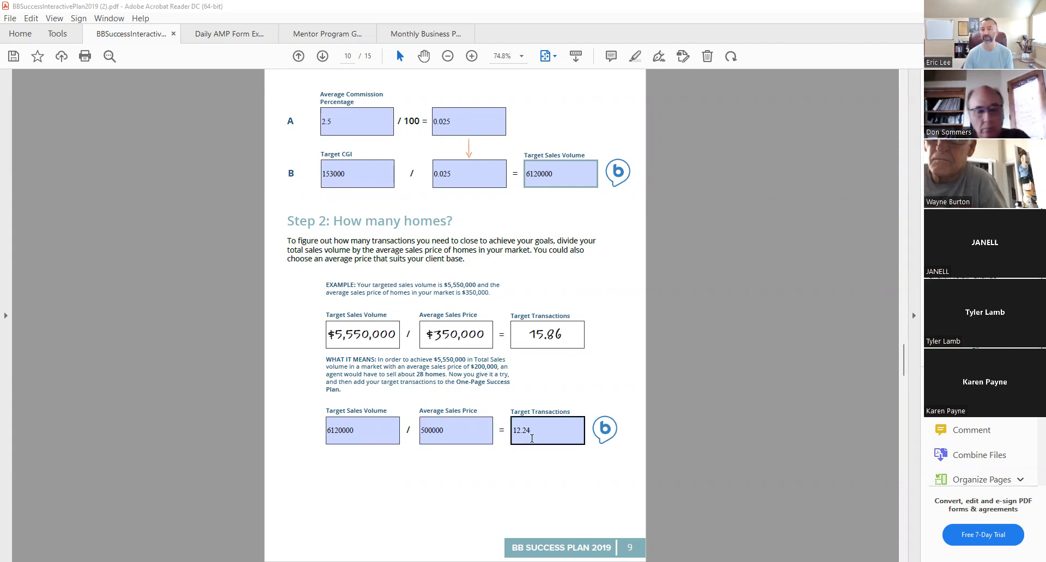
pyautogui.click(458, 474)
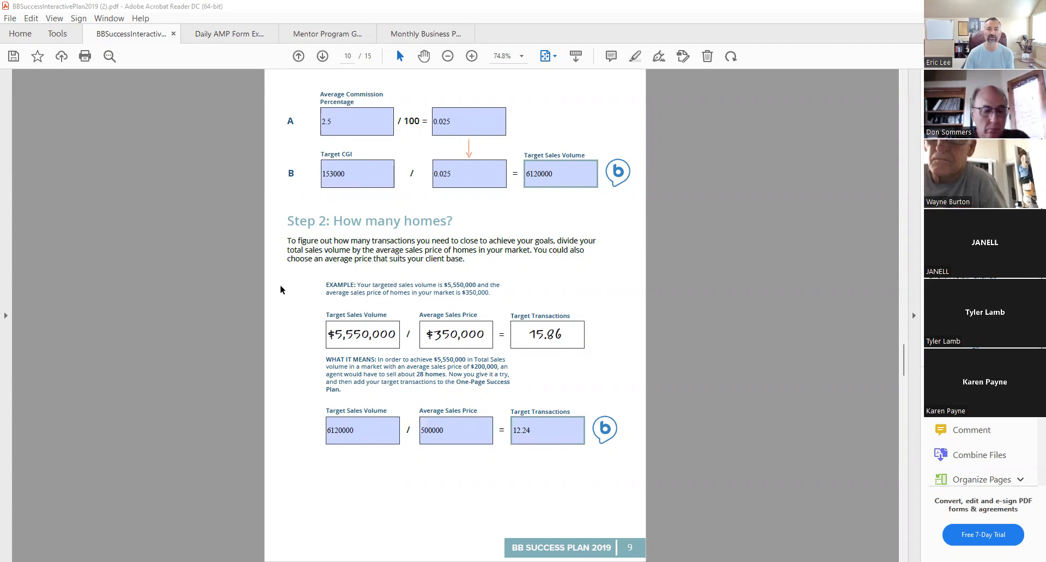
pyautogui.click(533, 434)
pyautogui.click(347, 351)
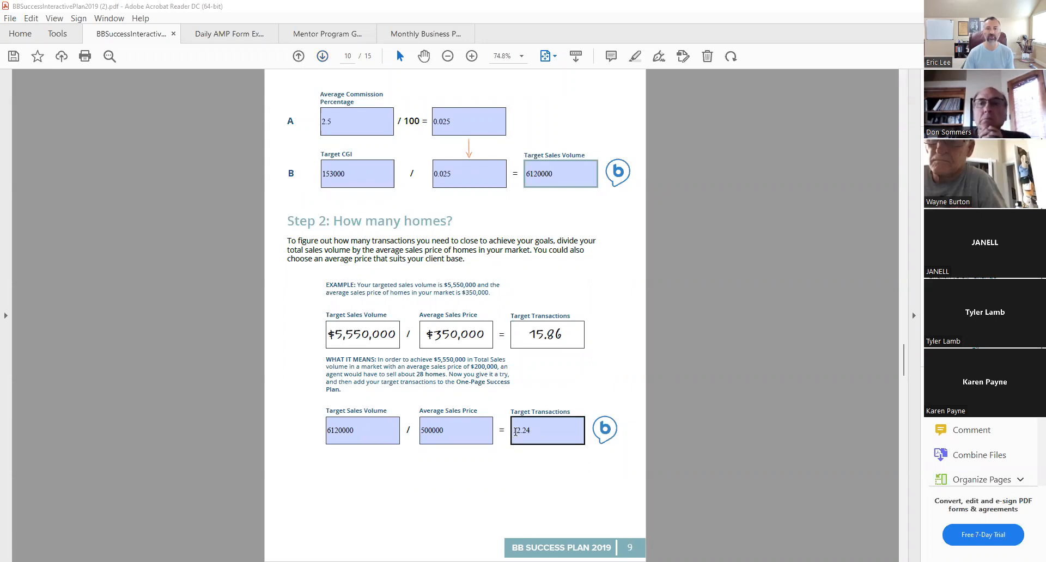
pyautogui.click(322, 56)
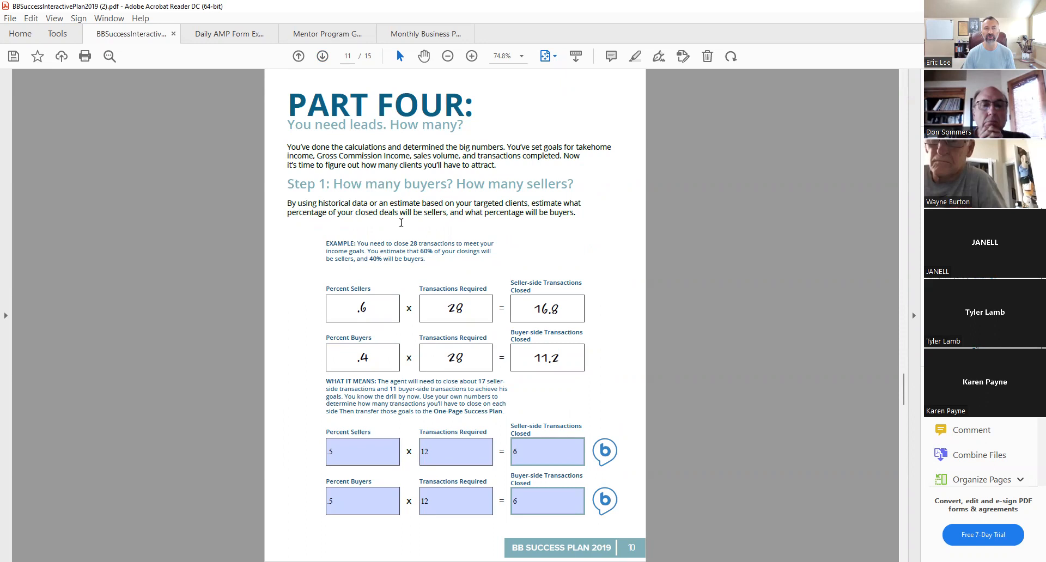
# - Advance to the Step 2 seller success-rate page
pyautogui.click(323, 56)
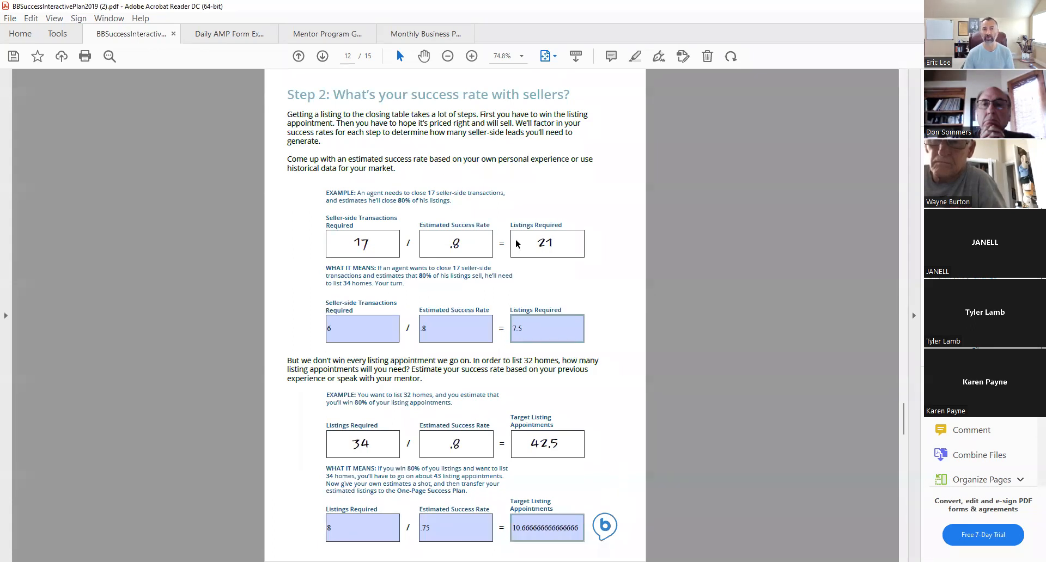
# - Advance to the Step 3 buyer success-rate page
pyautogui.click(323, 56)
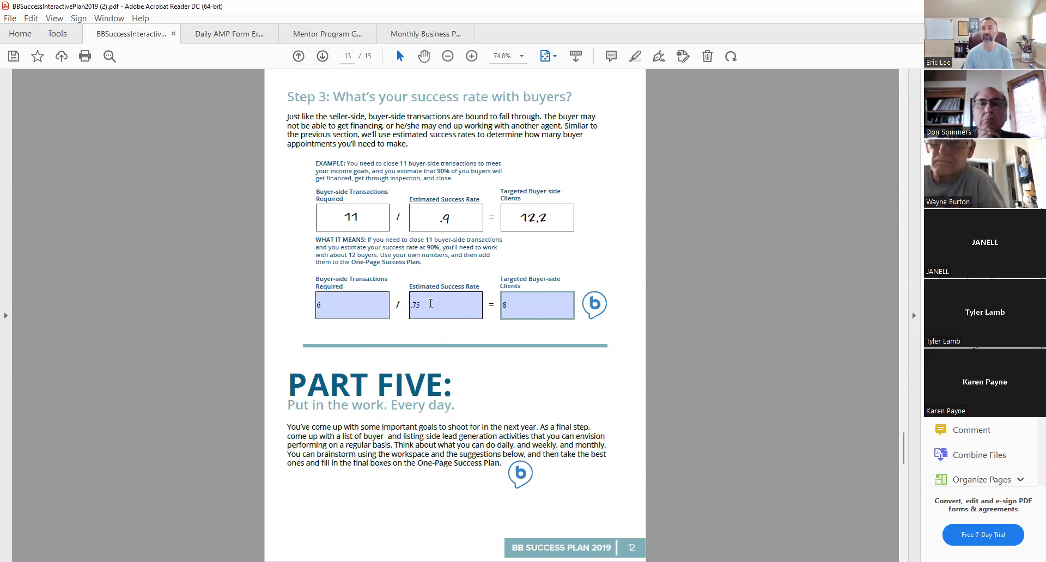
# - Commit the .75 success rate and Targeted Buyer-side Clients result, then page to the lead generation activities page 14
pyautogui.press('Return')
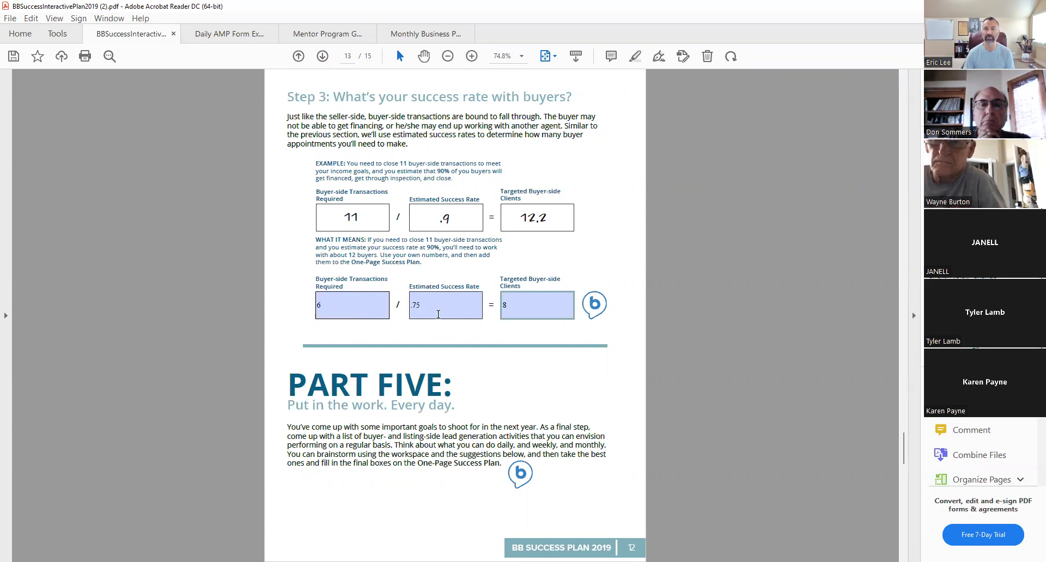
pyautogui.click(534, 312)
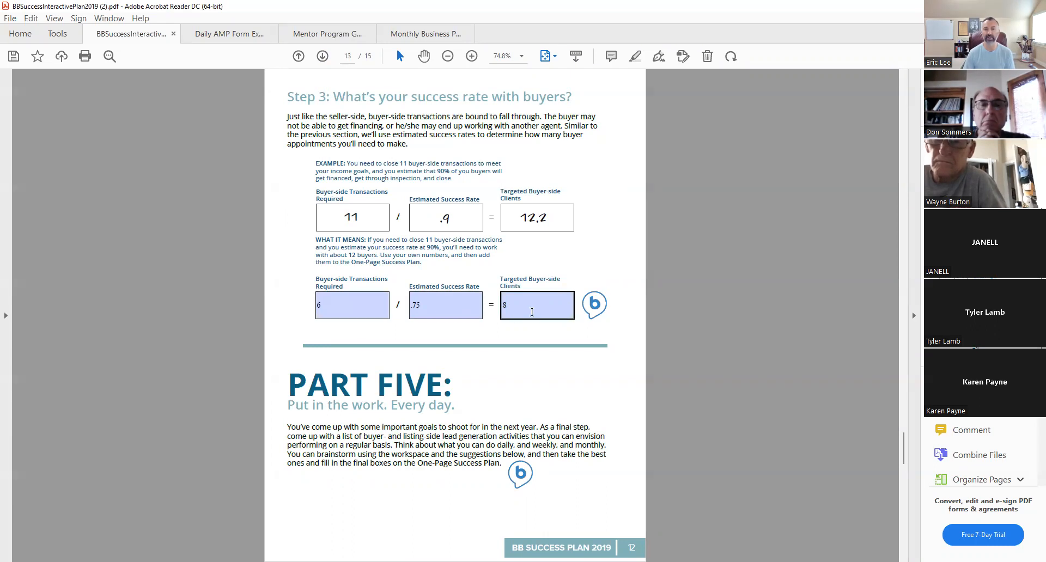
pyautogui.press('Return')
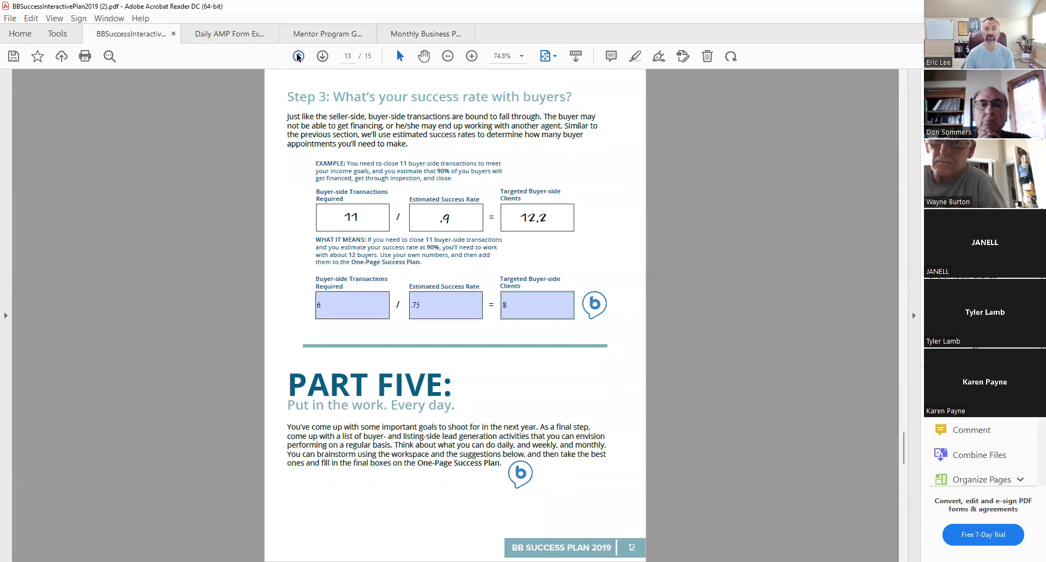
pyautogui.click(298, 55)
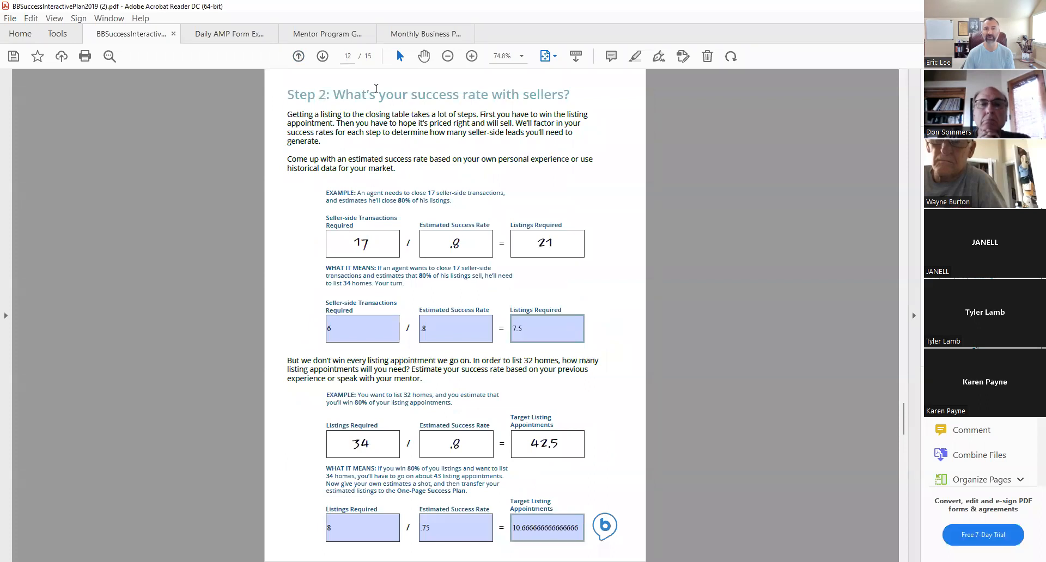
pyautogui.click(323, 55)
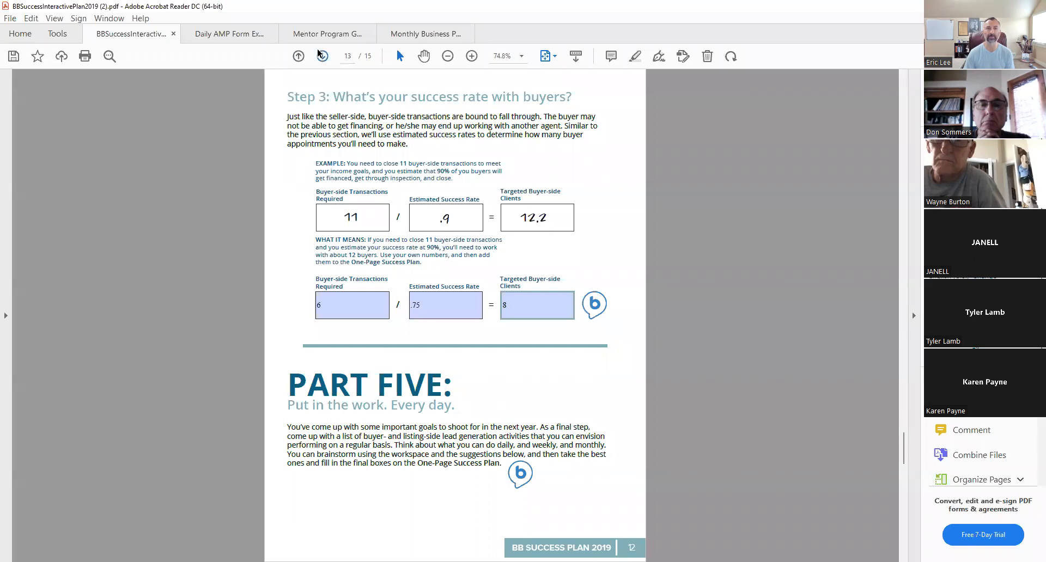
pyautogui.click(323, 56)
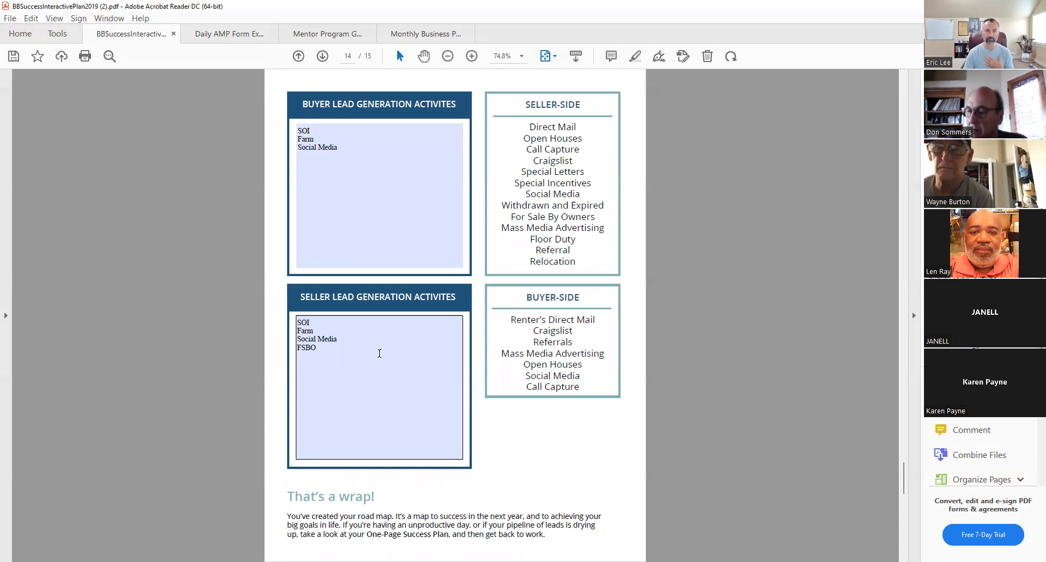
pyautogui.click(319, 129)
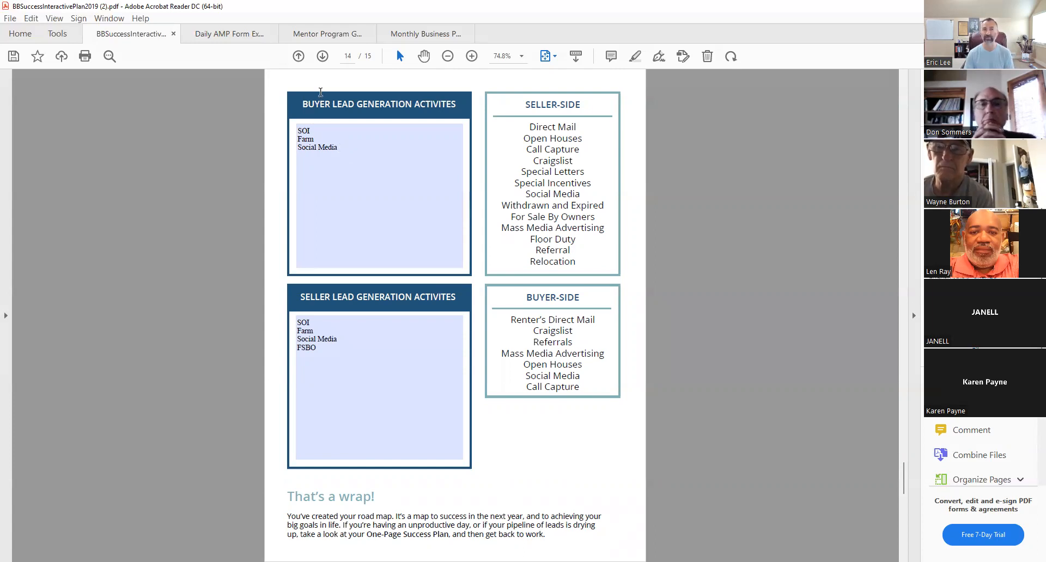
# - Advance to page 15, the One Page Success Plan with its income figures
pyautogui.click(323, 56)
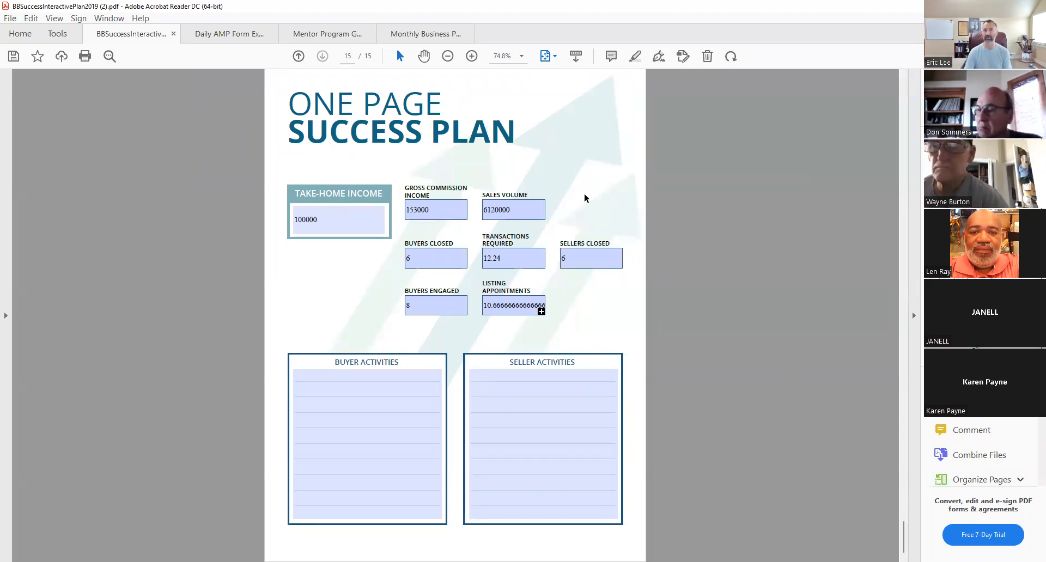
# - Switch to the Monthly Business Plan Guide document to review its goals and tracking tables
pyautogui.click(426, 34)
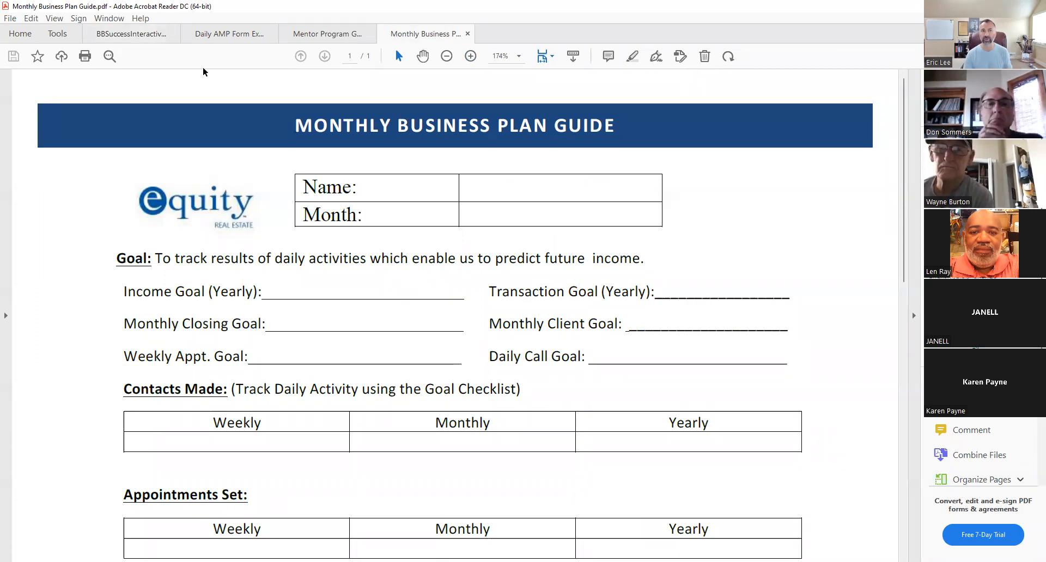
pyautogui.moveTo(132, 33)
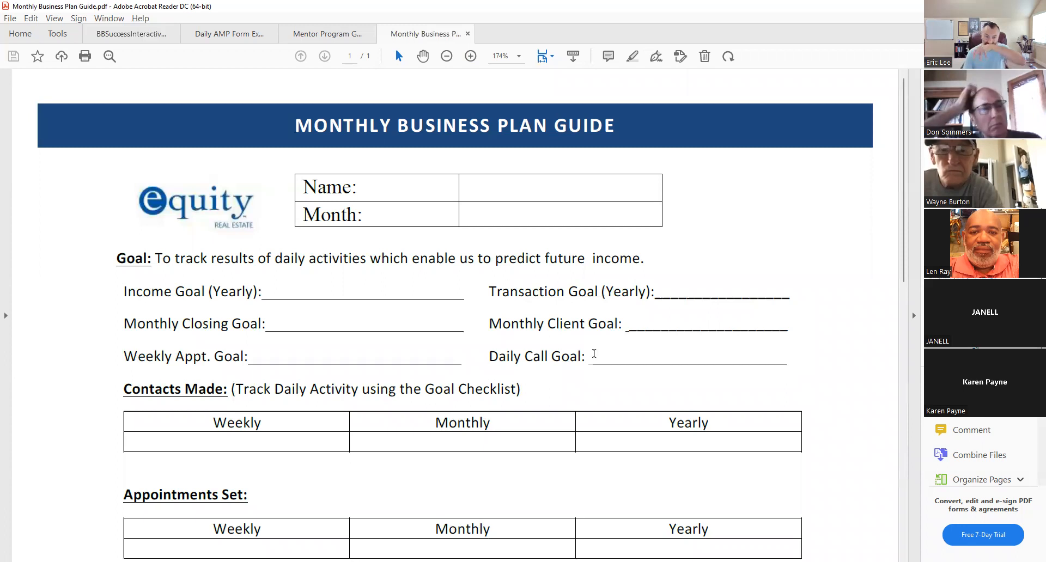
pyautogui.scroll(-1, 358, 372)
pyautogui.scroll(-1, 290, 384)
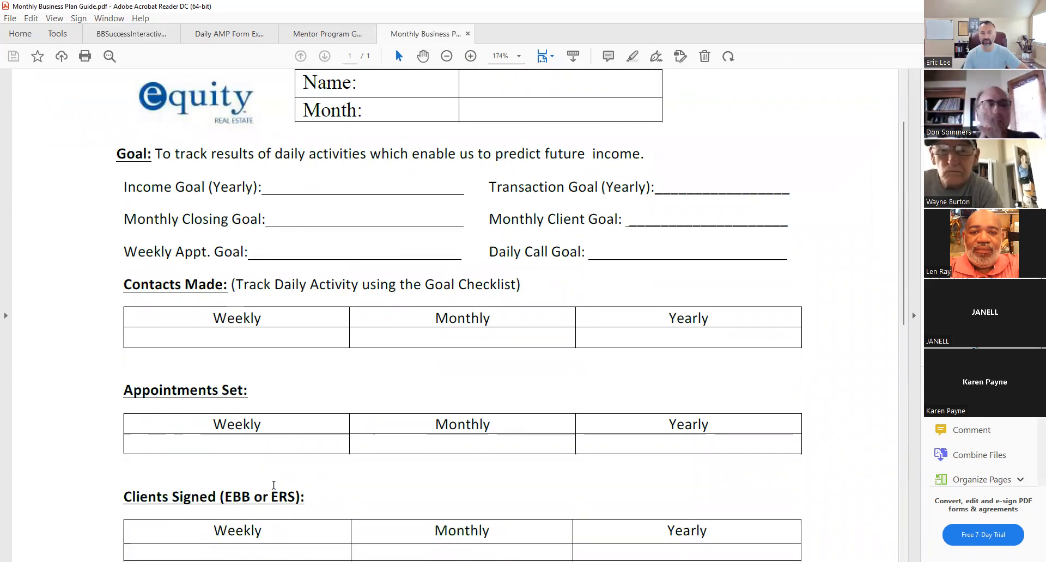
pyautogui.scroll(-1, 297, 409)
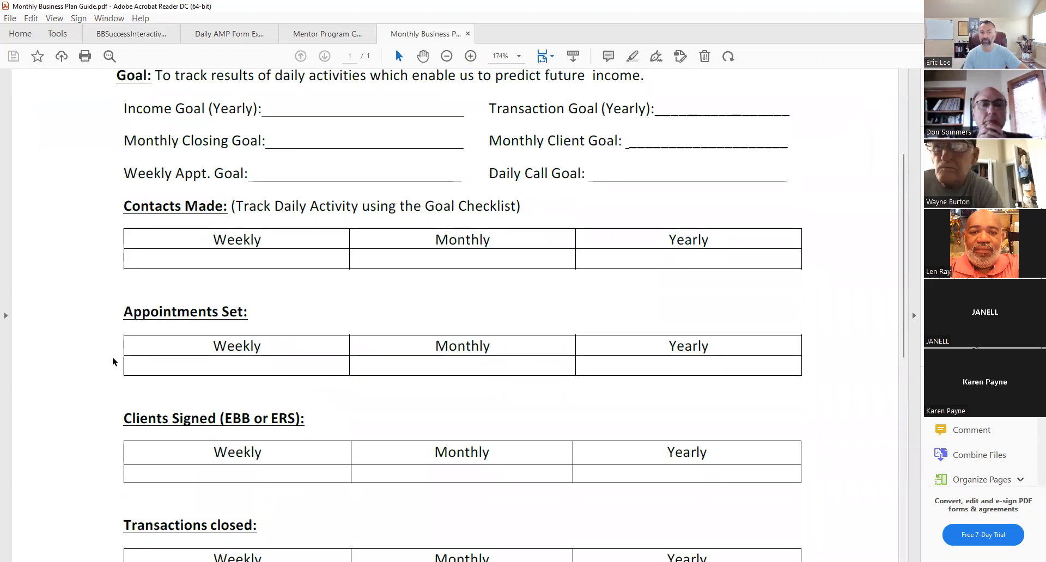
pyautogui.scroll(1, 360, 358)
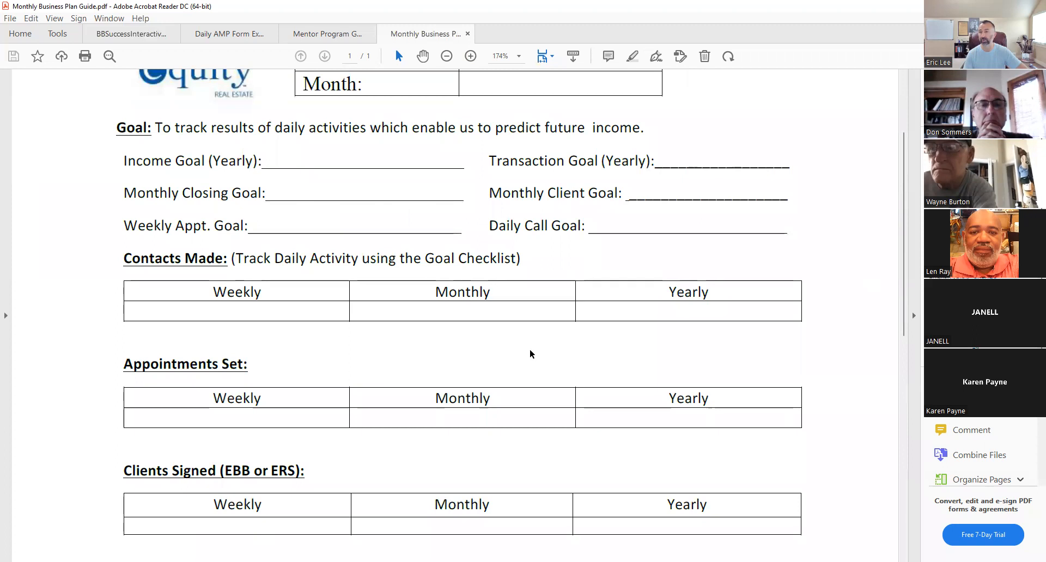
pyautogui.scroll(-1, 530, 354)
pyautogui.scroll(-2, 530, 353)
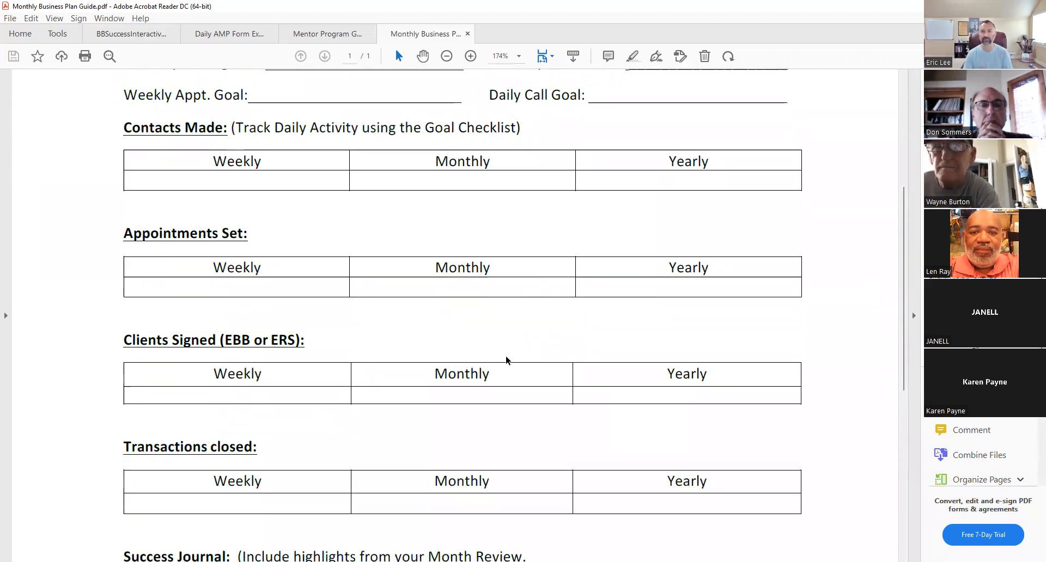
pyautogui.scroll(1, 506, 359)
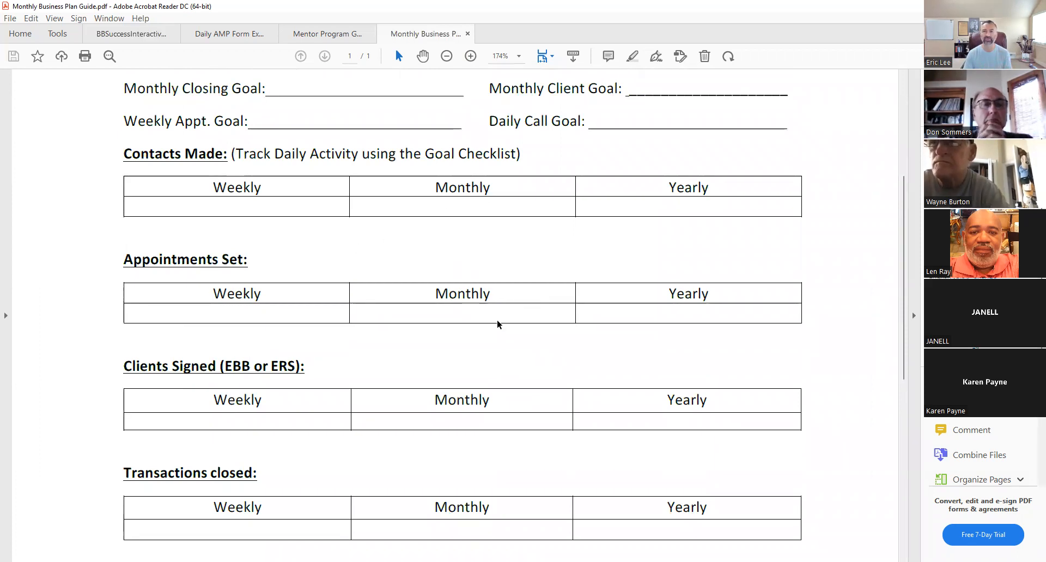
pyautogui.scroll(1, 500, 272)
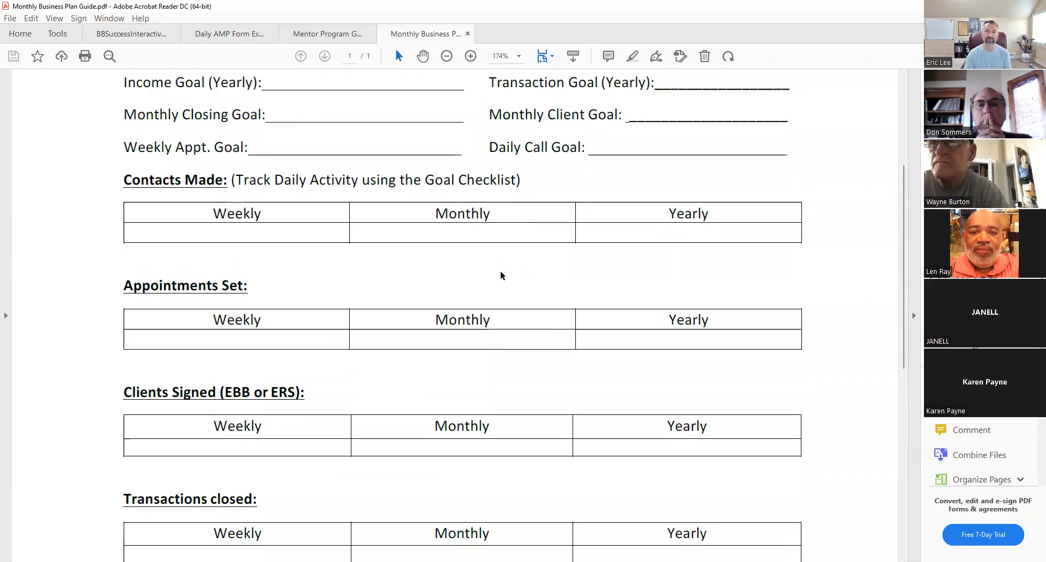
pyautogui.scroll(1, 500, 271)
pyautogui.scroll(1, 523, 220)
pyautogui.scroll(1, 540, 180)
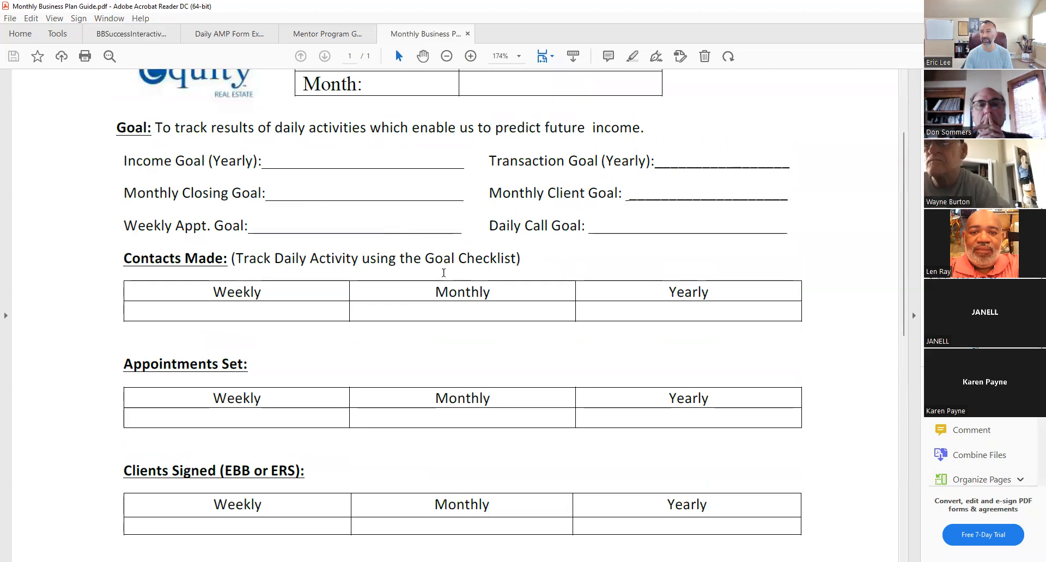
pyautogui.scroll(-1, 478, 317)
pyautogui.scroll(-7, 474, 321)
pyautogui.scroll(-5, 471, 321)
pyautogui.scroll(-1, 471, 322)
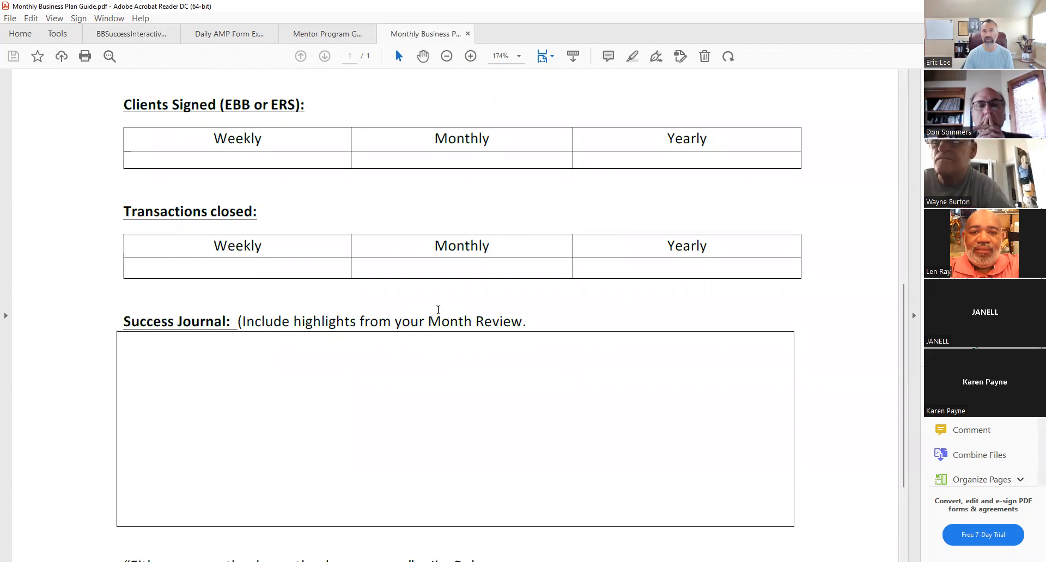
pyautogui.scroll(3, 407, 321)
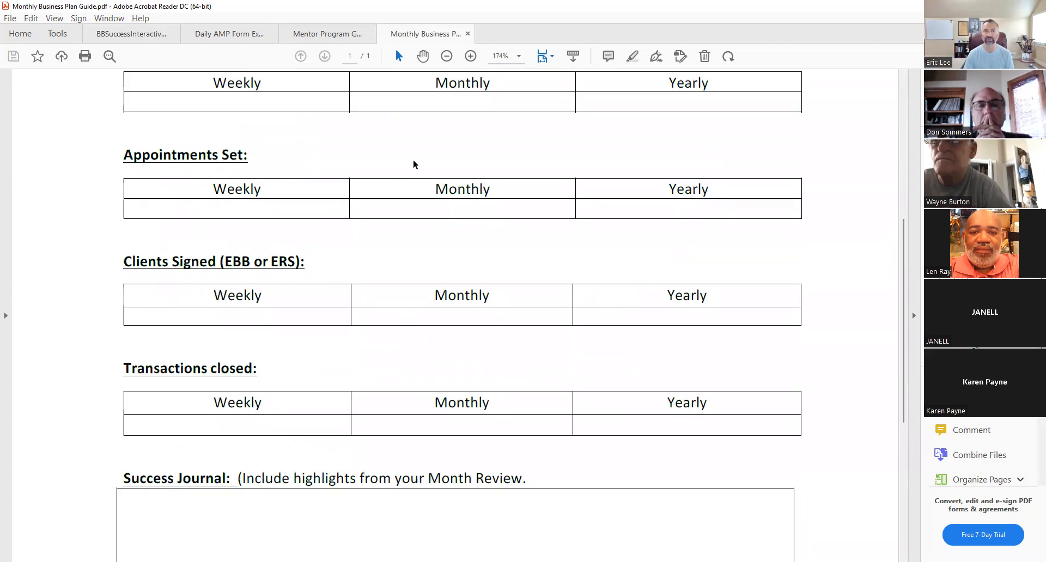
# - Switch to the Goal Checklist document and review its activity points down to Total Weekly Points
pyautogui.click(341, 34)
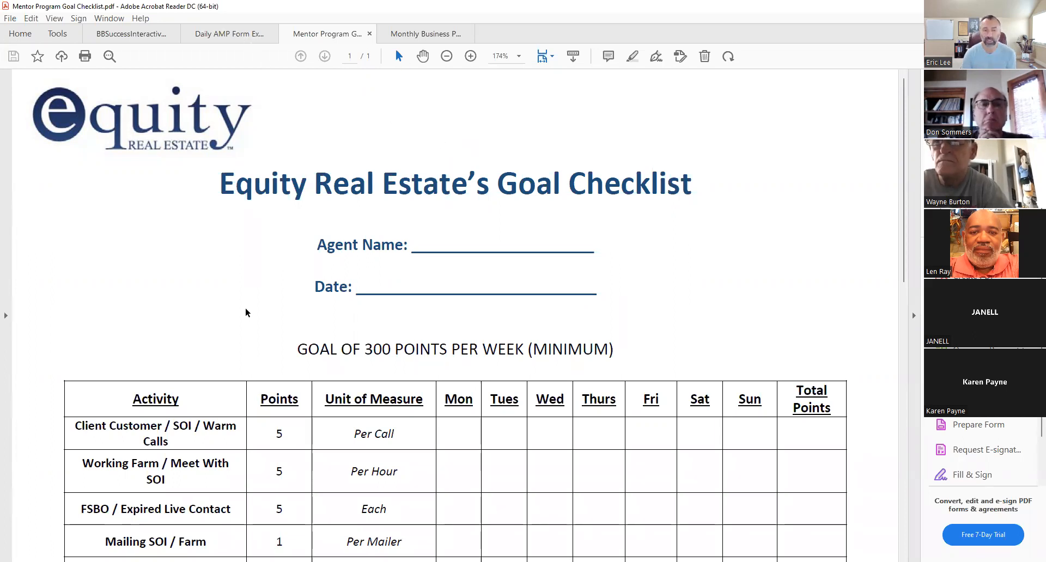
pyautogui.scroll(-3, 248, 315)
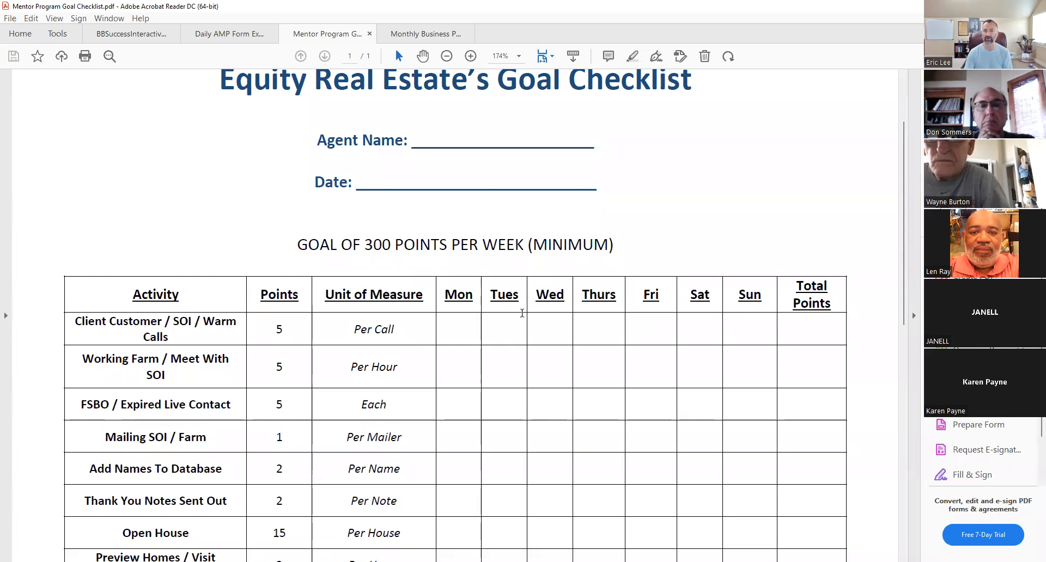
pyautogui.scroll(-1, 366, 321)
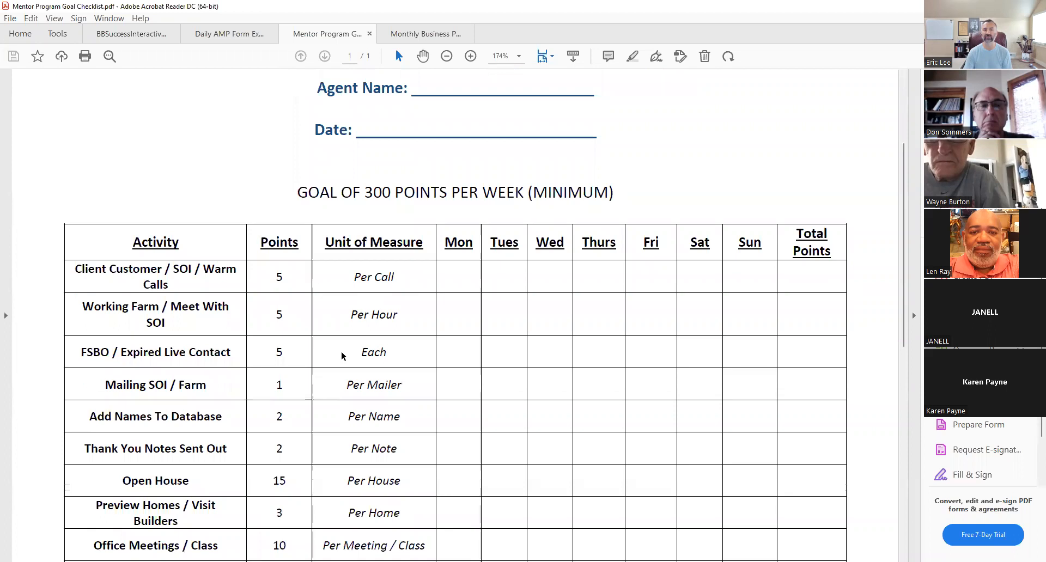
pyautogui.scroll(-1, 341, 352)
pyautogui.scroll(-1, 341, 352)
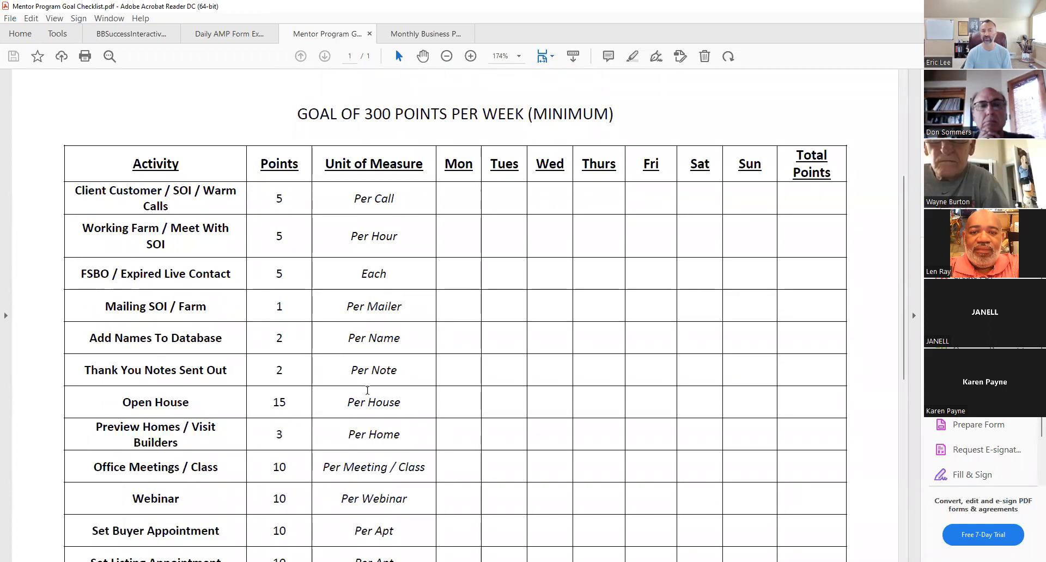
pyautogui.scroll(-1, 372, 405)
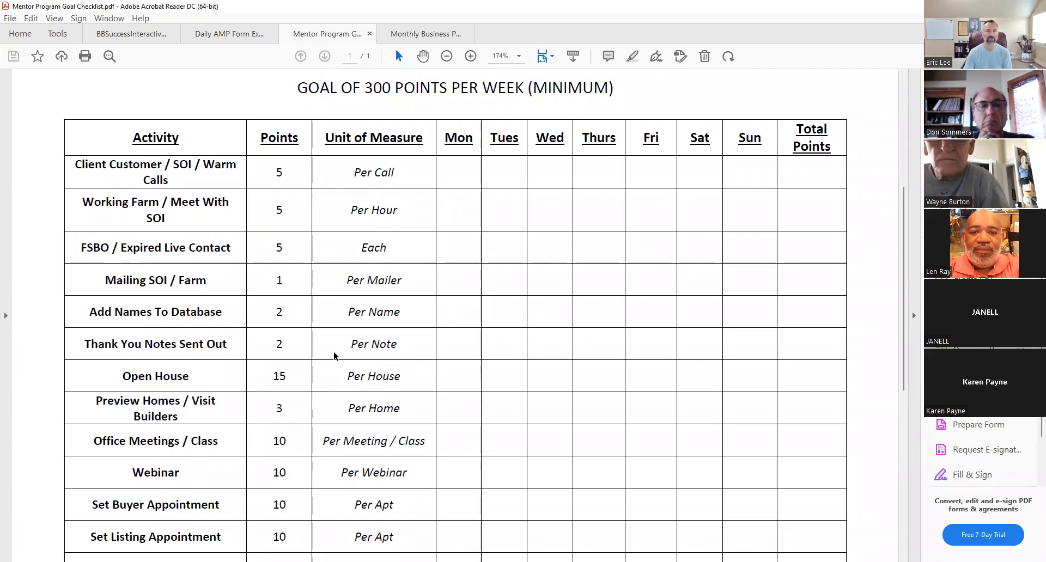
pyautogui.scroll(-2, 337, 352)
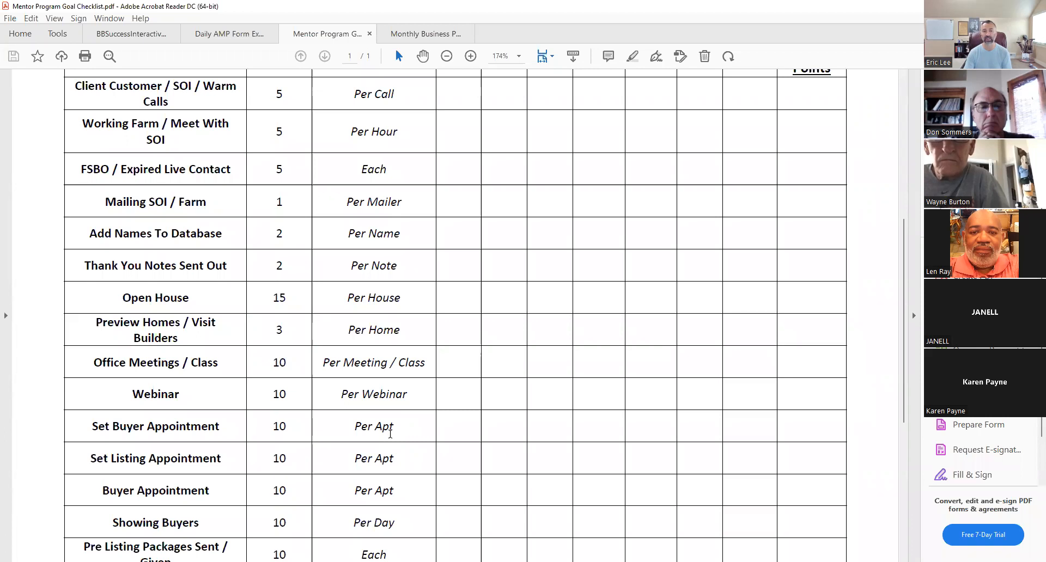
pyautogui.scroll(-2, 389, 433)
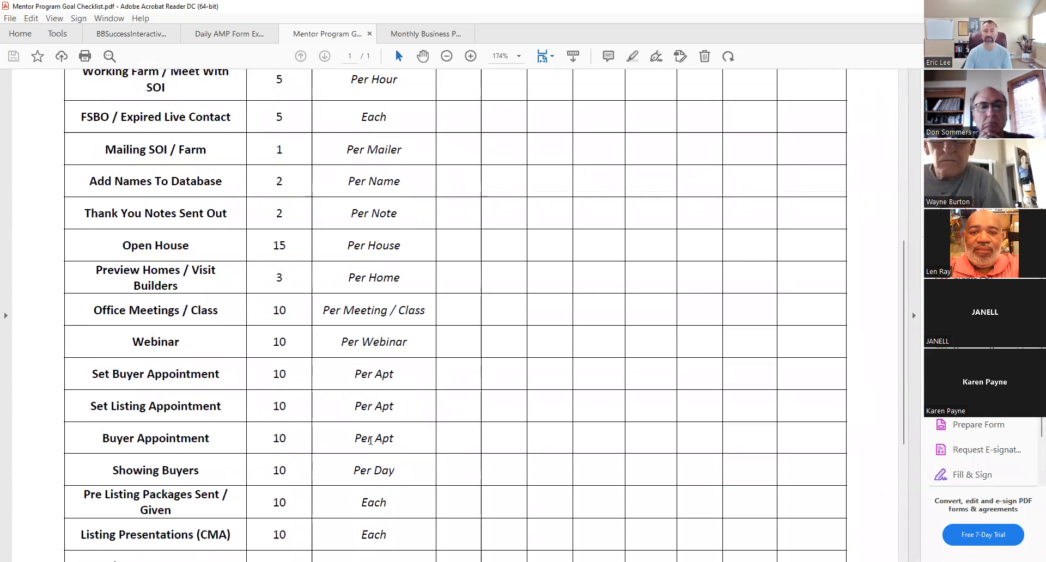
pyautogui.scroll(-2, 370, 441)
pyautogui.scroll(-3, 383, 404)
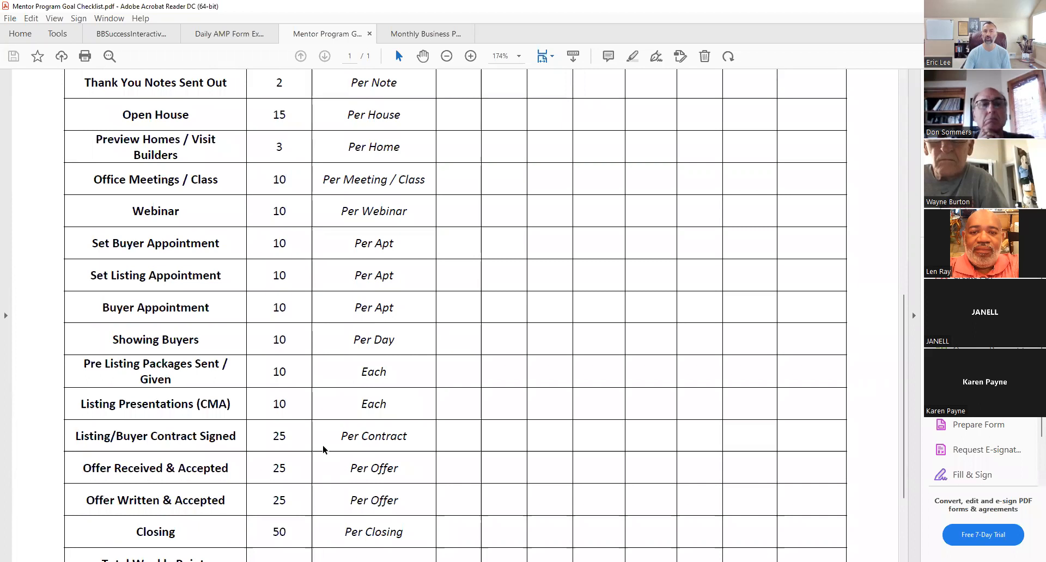
pyautogui.scroll(-2, 323, 450)
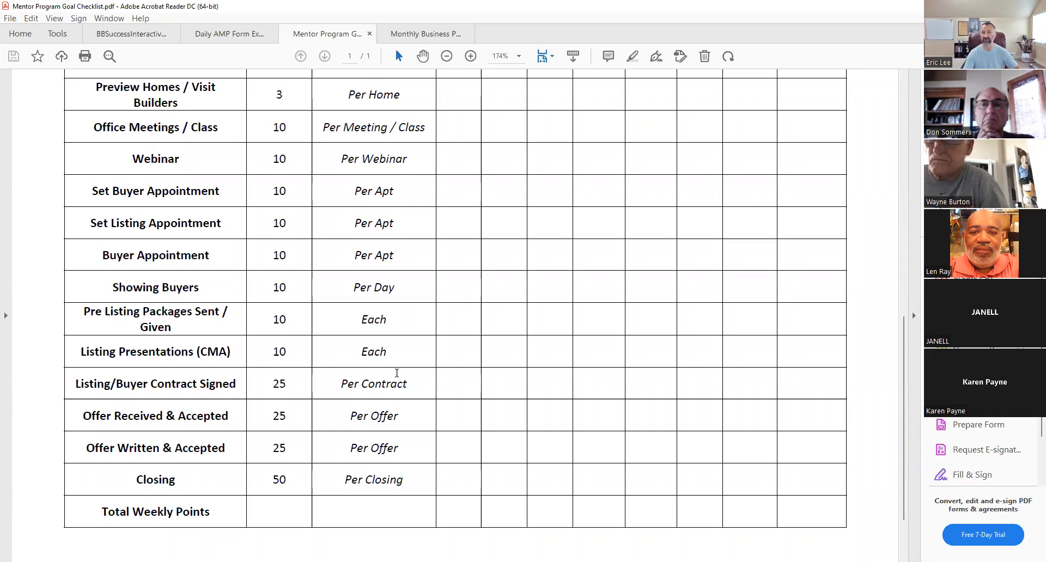
# - Return to the Monthly Business Plan Guide showing its title, Name/Month fields and goal lines
pyautogui.click(423, 34)
pyautogui.scroll(5, 555, 268)
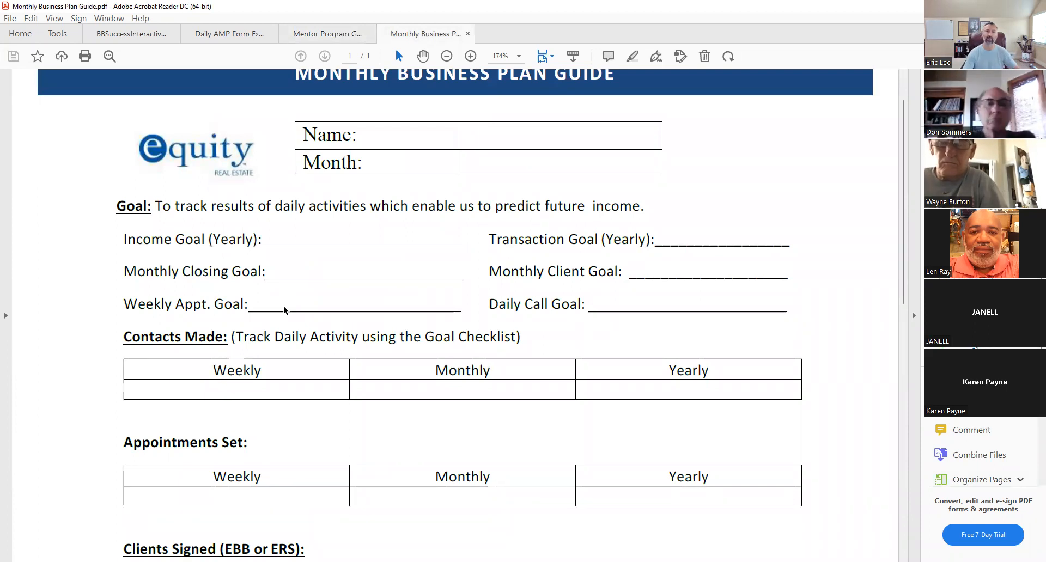
# - Switch to the Mentor Program Goal Checklist and view the top rows, Client Calls through Buyer Appointment
pyautogui.click(328, 34)
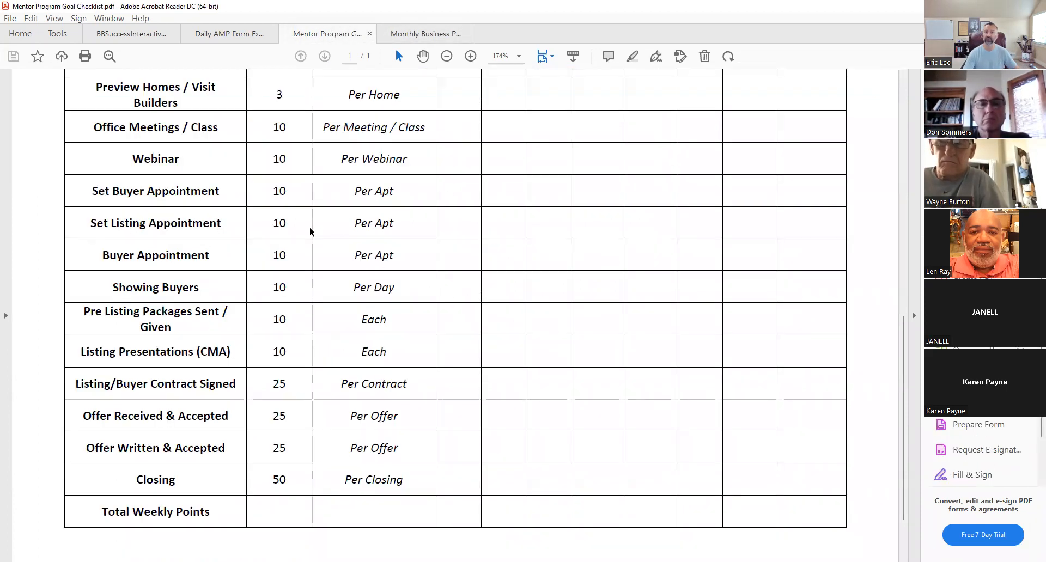
pyautogui.scroll(1, 402, 255)
pyautogui.scroll(1, 401, 245)
pyautogui.scroll(2, 368, 255)
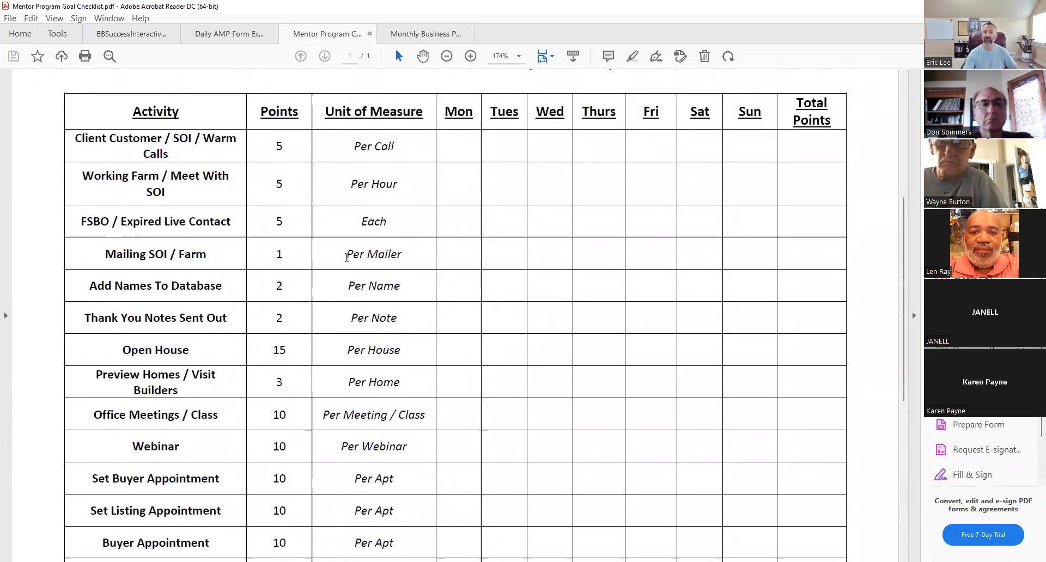
pyautogui.scroll(1, 327, 263)
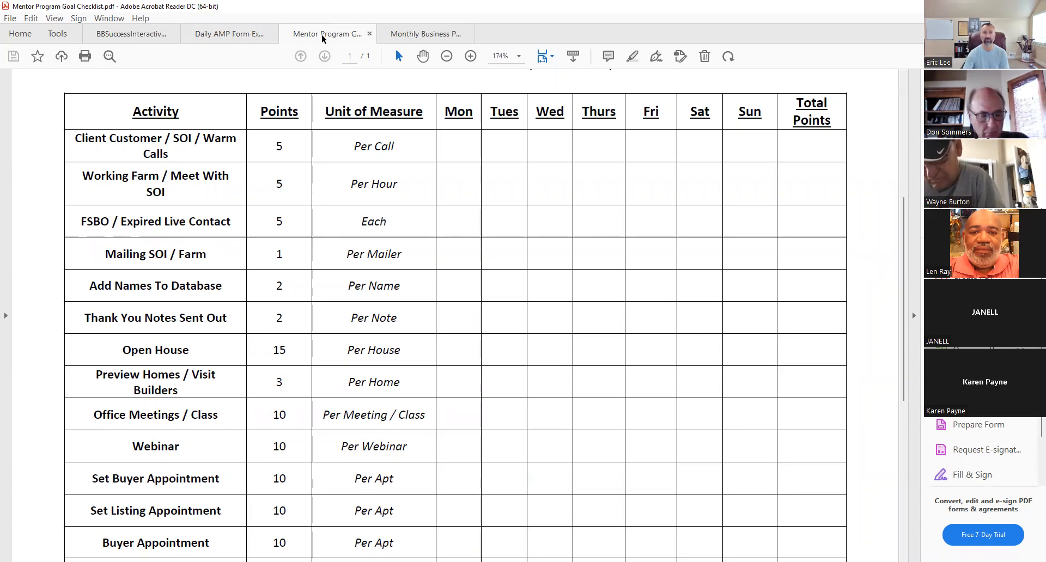
pyautogui.moveTo(228, 33)
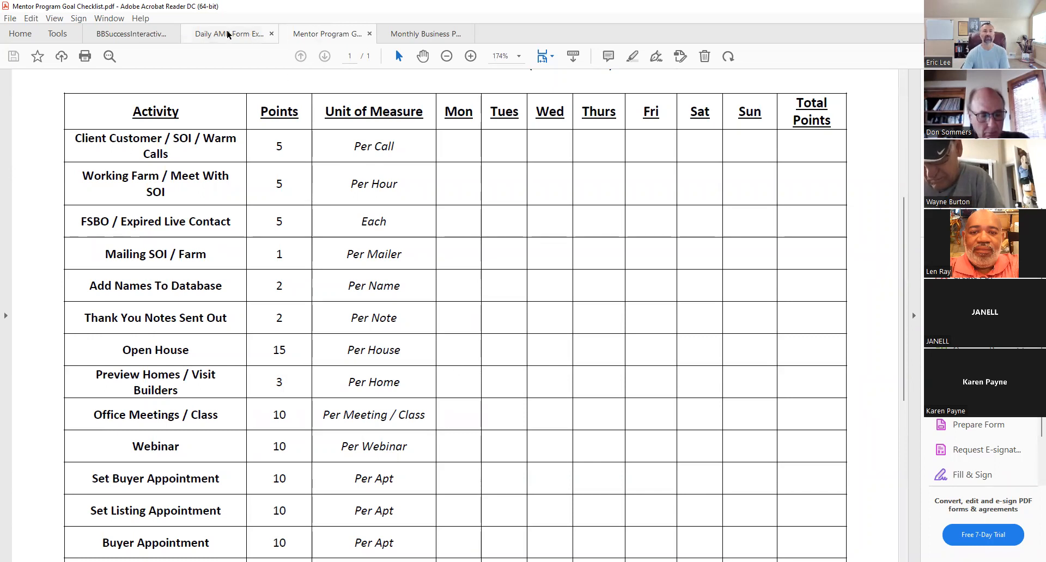
# - Switch to the Daily AMP Form Expanded document with its gratitude lines, Top 20 contacts and schedule
pyautogui.click(230, 34)
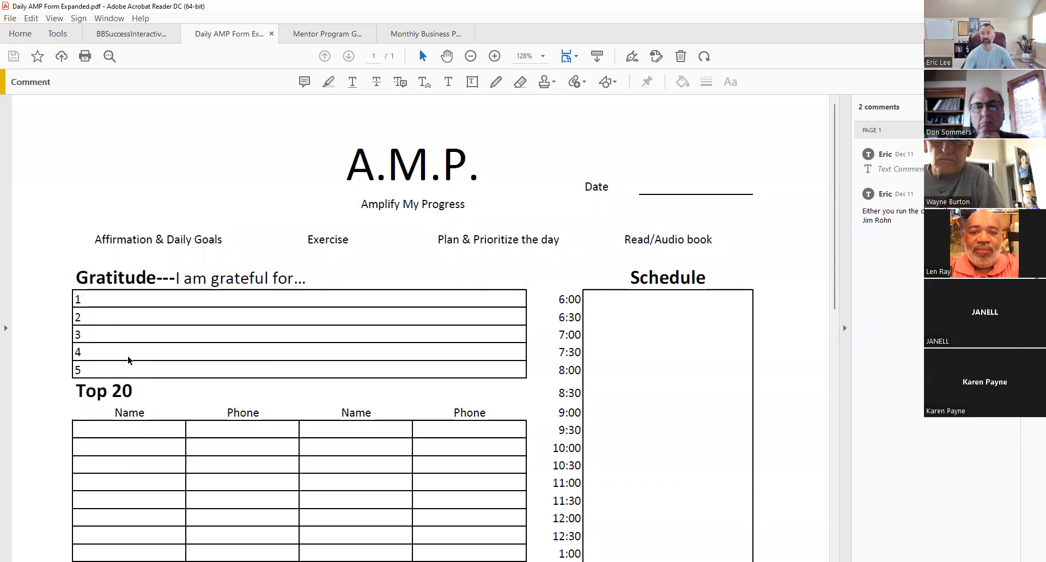
pyautogui.scroll(-2, 127, 361)
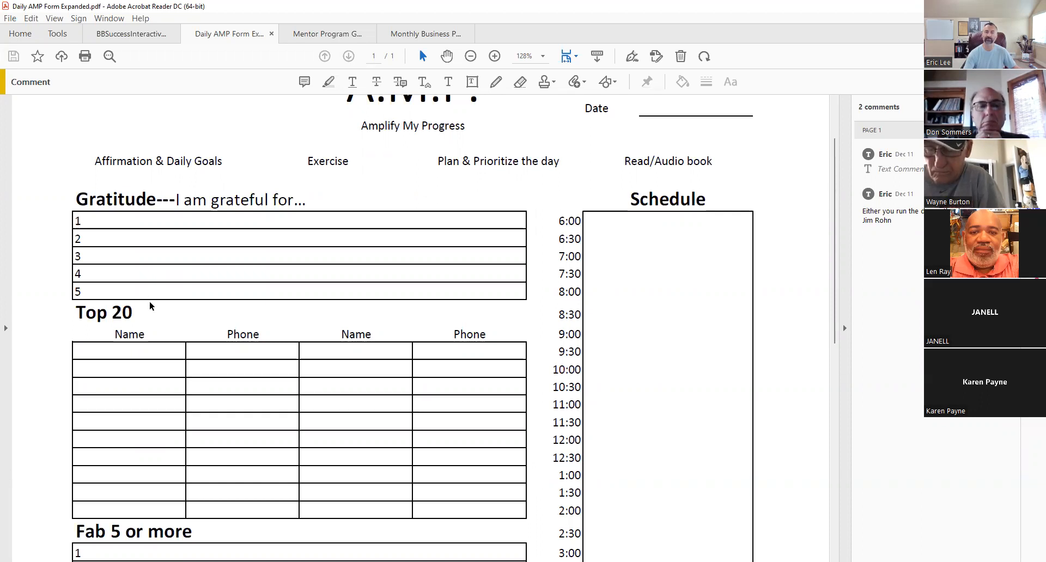
pyautogui.scroll(-1, 149, 303)
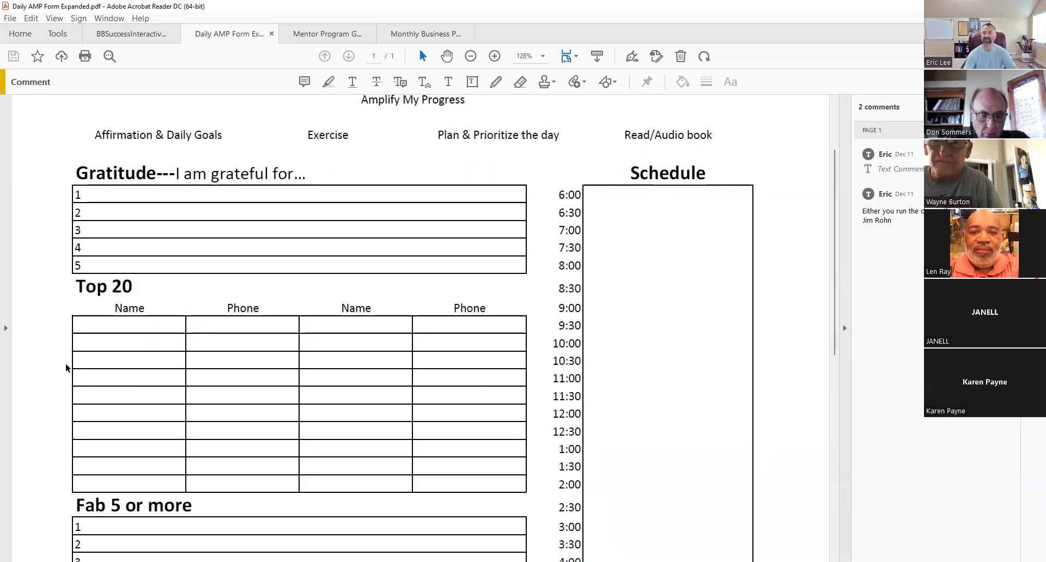
pyautogui.scroll(-1, 41, 409)
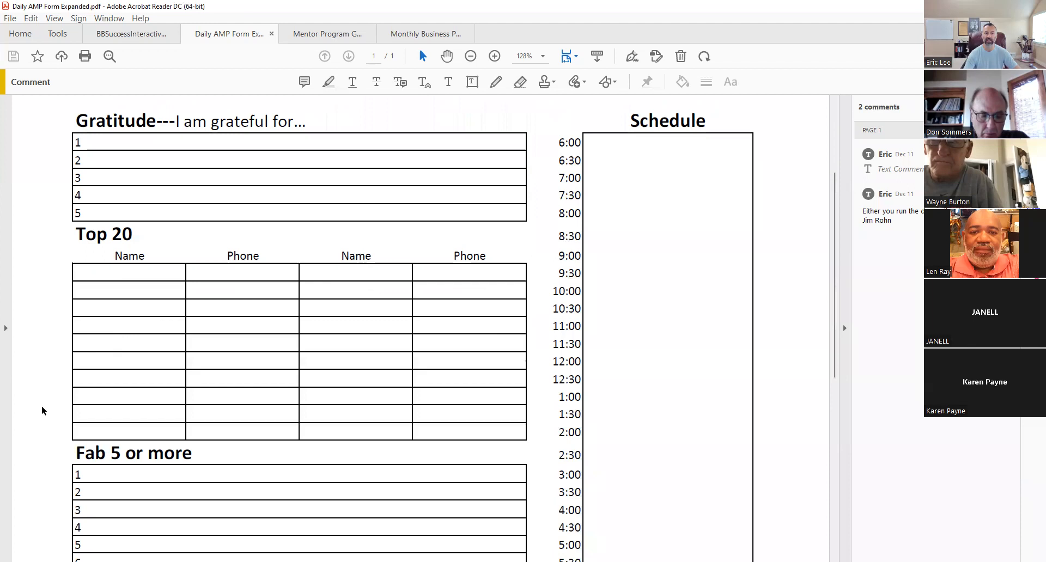
pyautogui.scroll(-3, 42, 409)
pyautogui.scroll(-1, 42, 410)
pyautogui.scroll(-1, 42, 410)
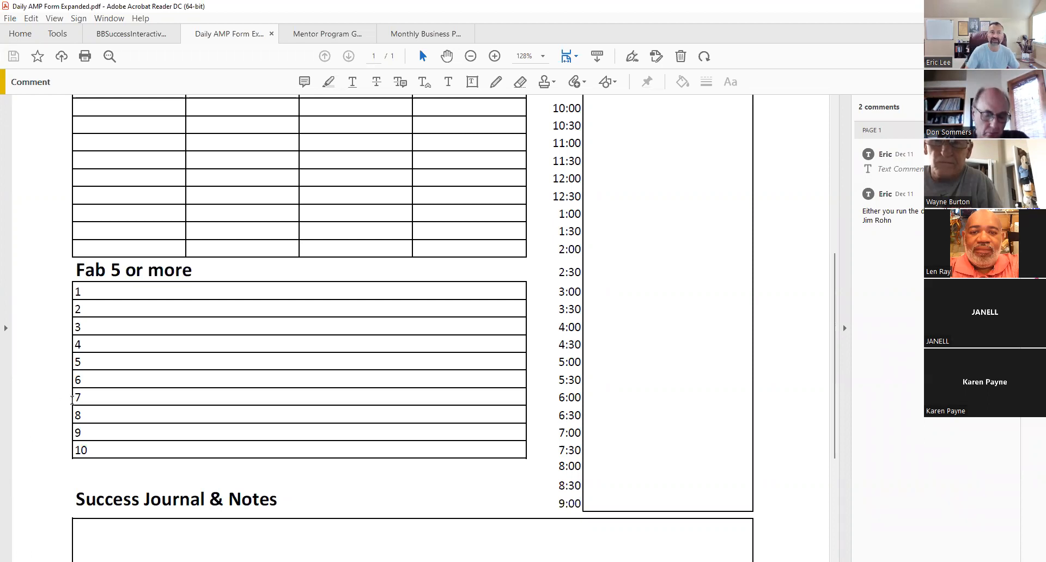
pyautogui.scroll(3, 32, 424)
pyautogui.scroll(1, 77, 347)
pyautogui.scroll(2, 77, 348)
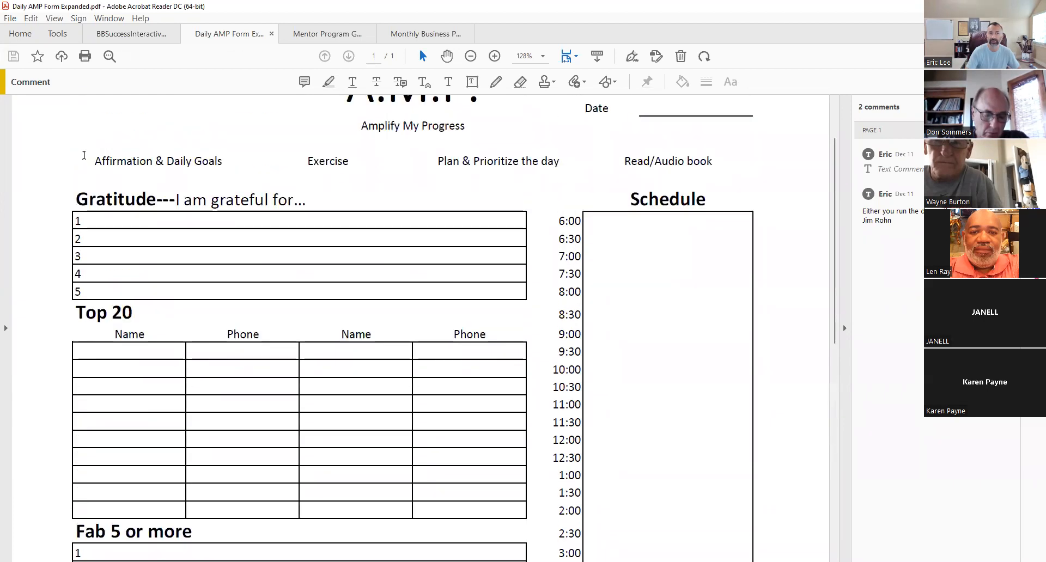
pyautogui.scroll(-3, 102, 287)
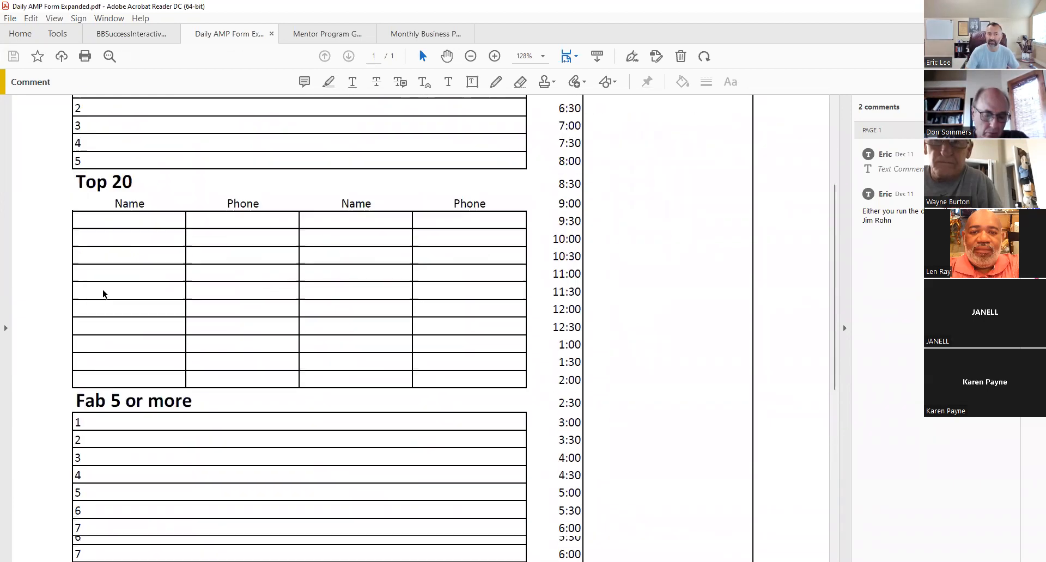
pyautogui.scroll(-1, 103, 294)
pyautogui.scroll(-5, 103, 296)
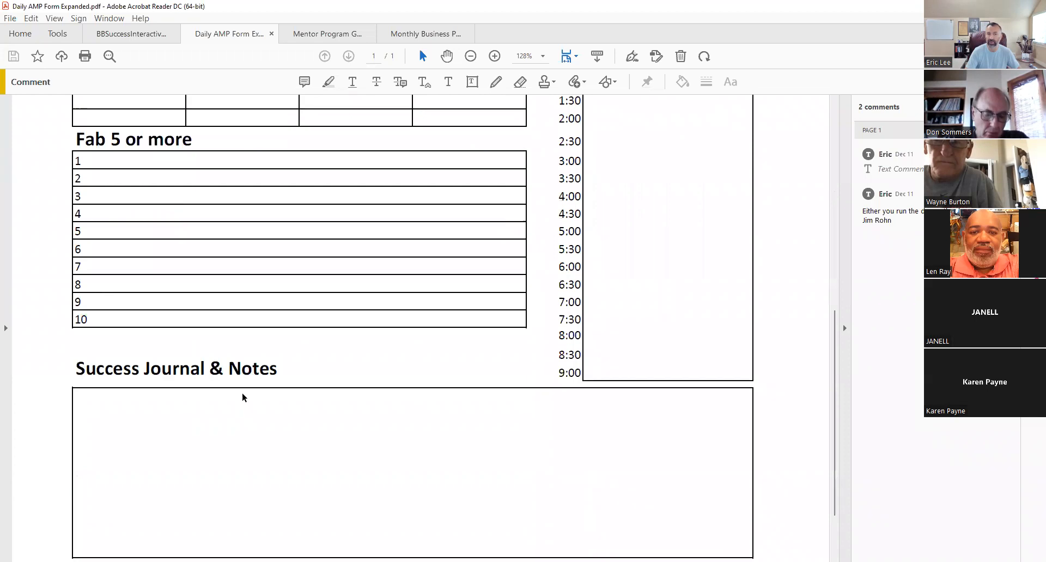
pyautogui.scroll(-2, 180, 430)
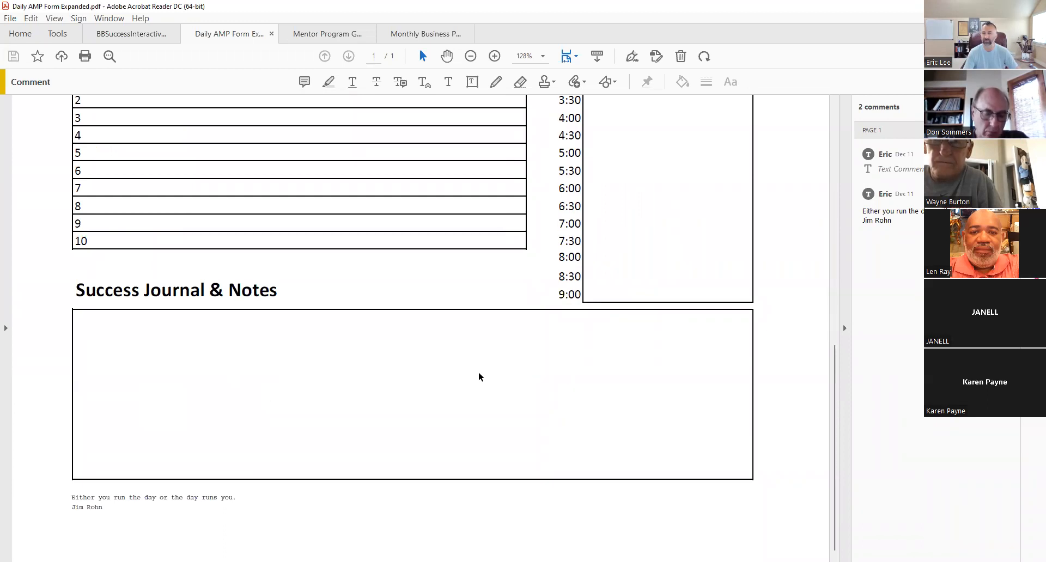
pyautogui.scroll(1, 507, 378)
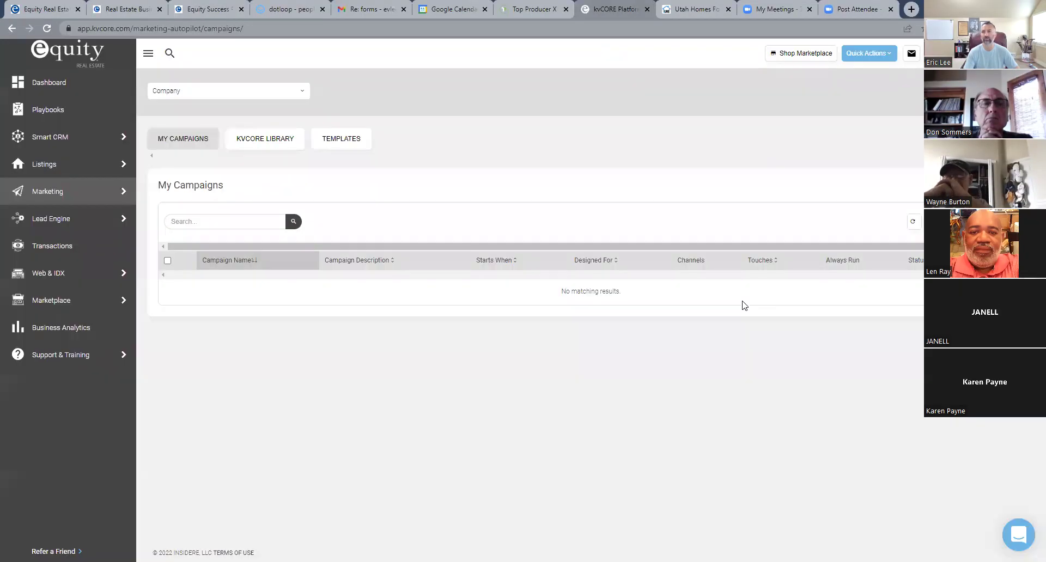
# - Switch to kvCORE in the browser and open Eric Lee's own agent profile from the account menu
pyautogui.click(619, 9)
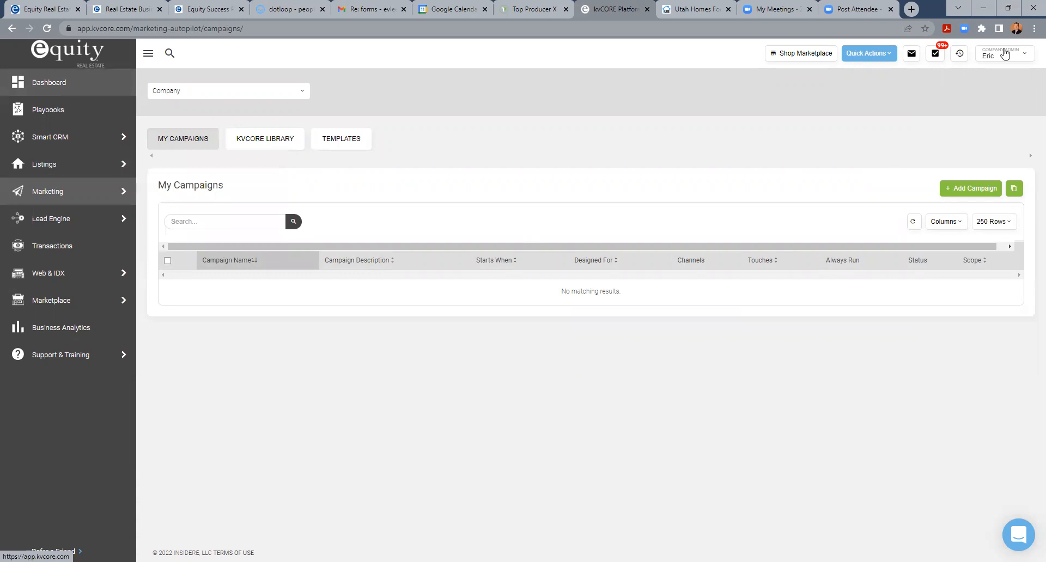
pyautogui.click(1005, 54)
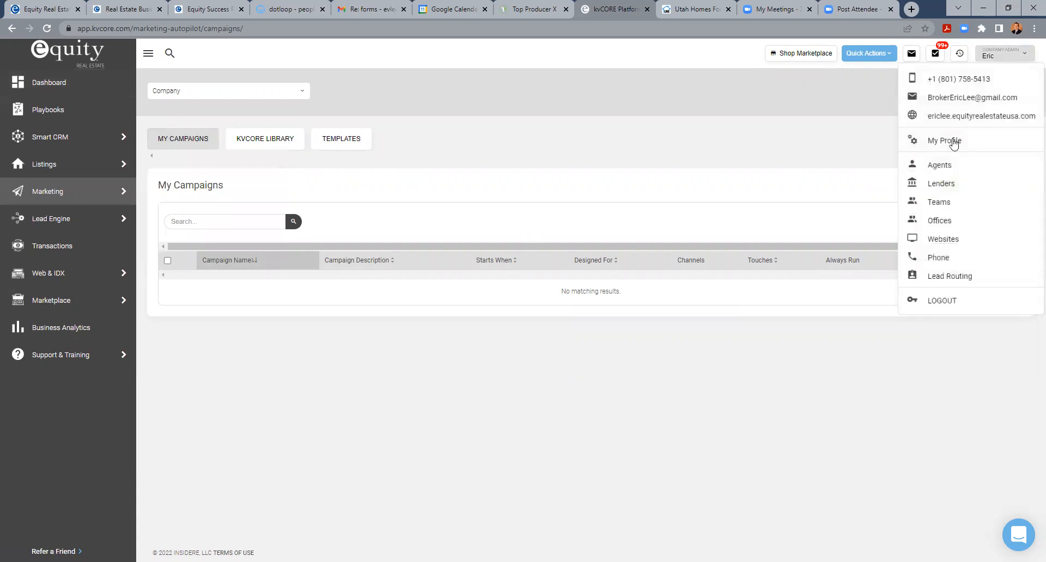
pyautogui.click(948, 140)
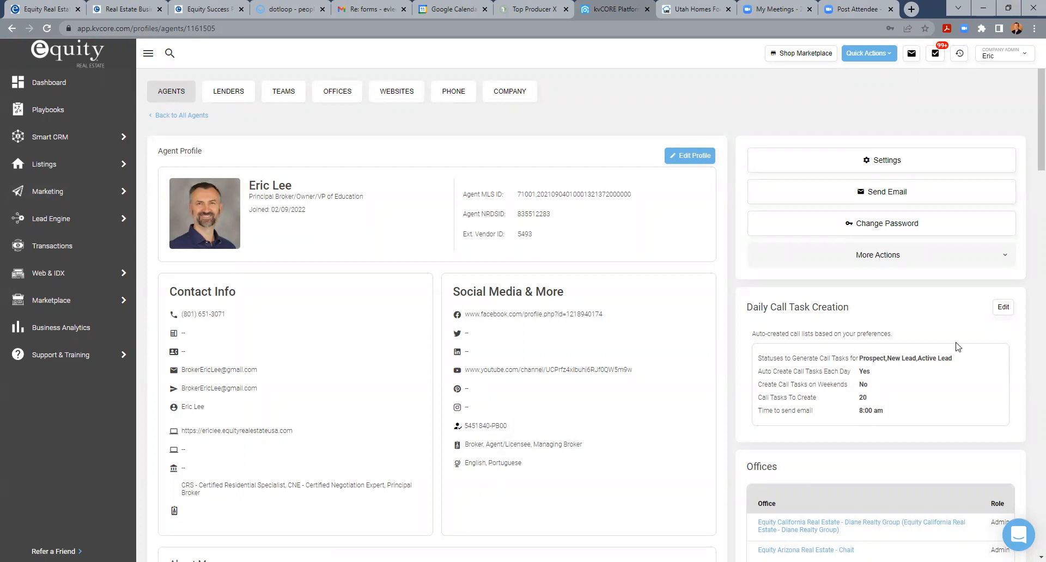
# - Change the Daily Call Task Creation count from 20 to 10 and save the changes
pyautogui.click(1002, 308)
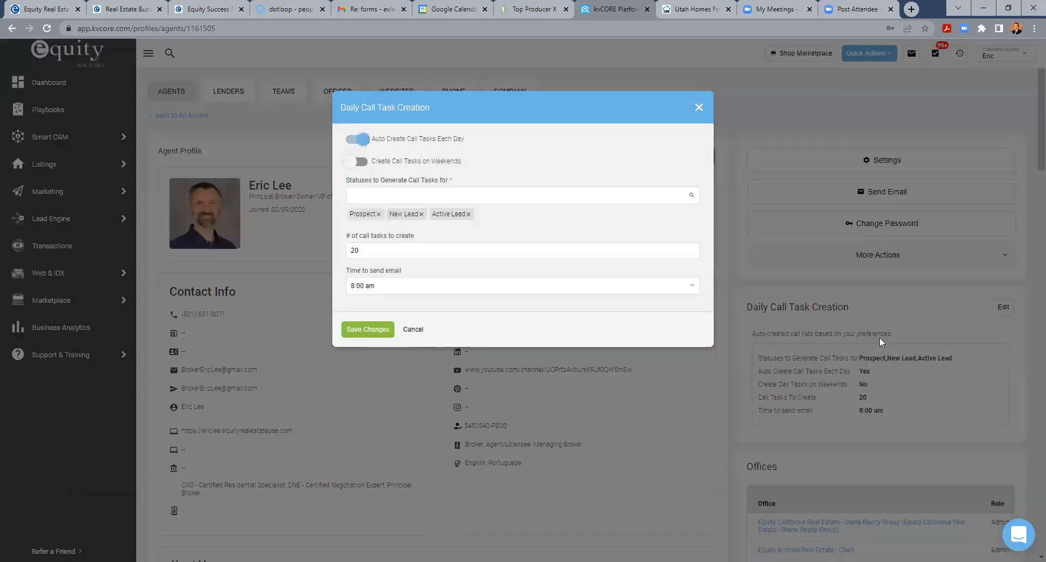
pyautogui.doubleClick(365, 249)
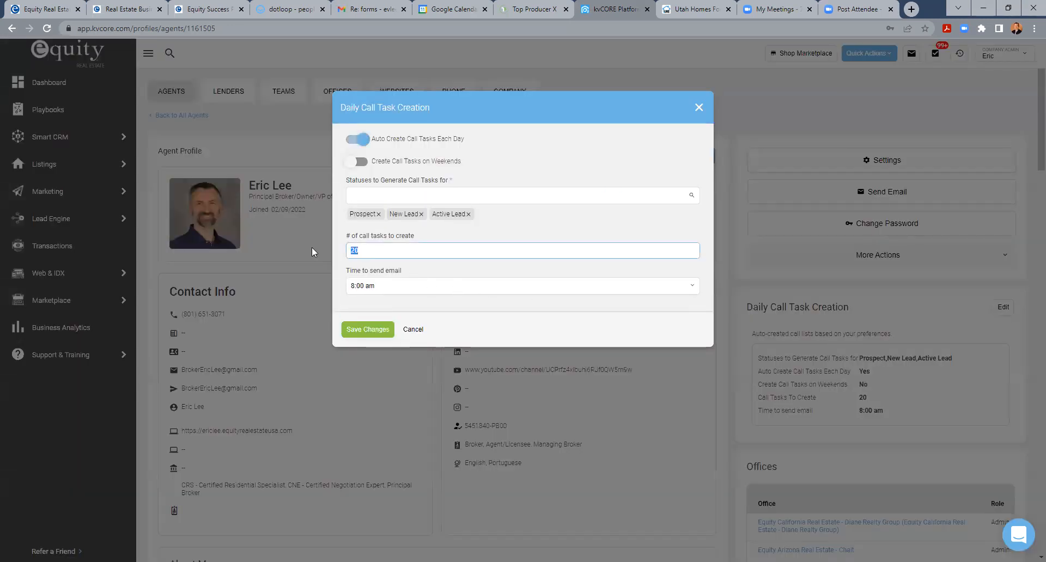
pyautogui.write('10')
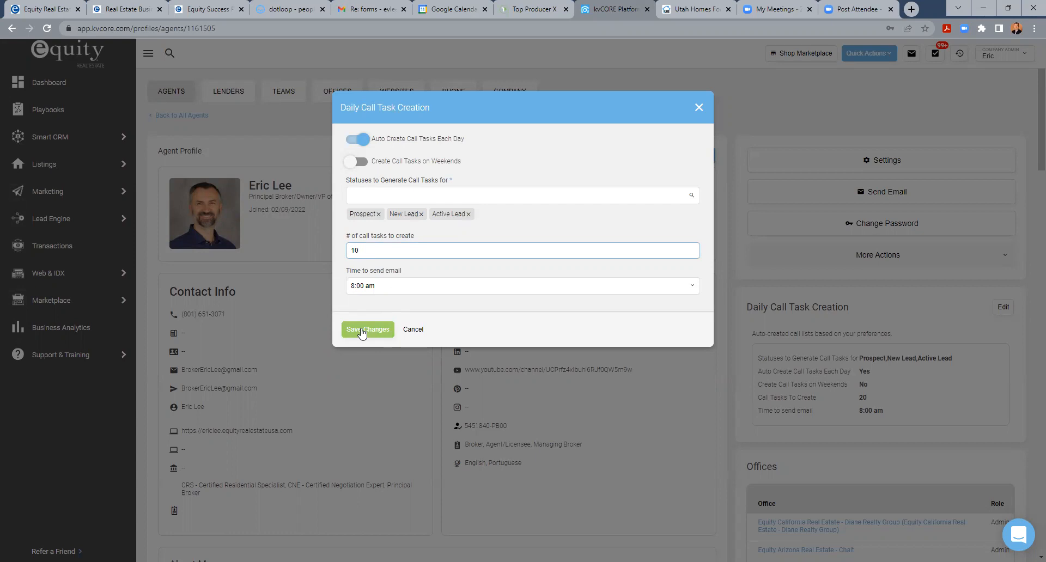
pyautogui.click(362, 331)
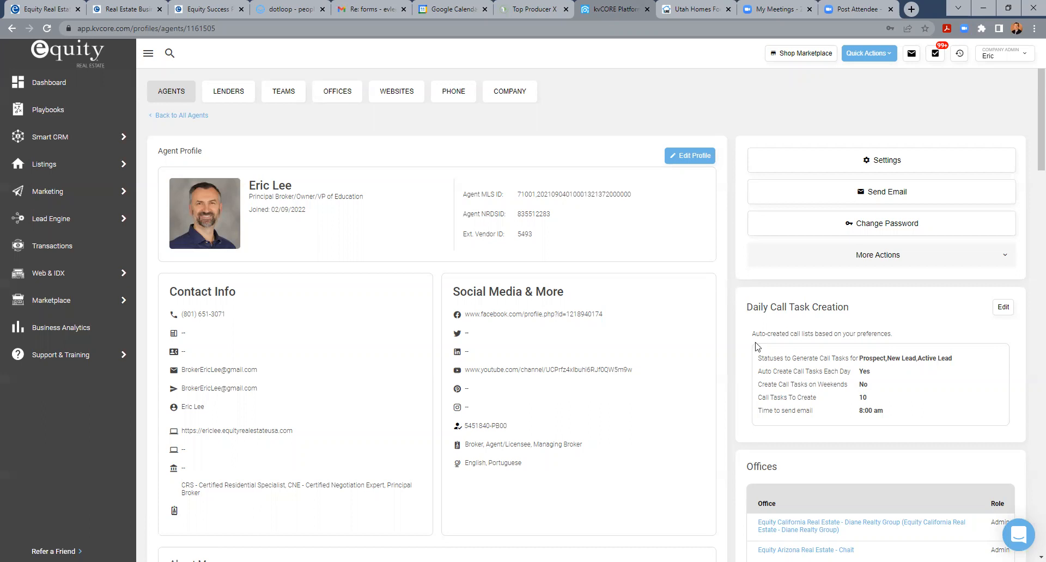
# - Go to the kvCORE main dashboard listing 20 calls and 1 task
pyautogui.click(37, 82)
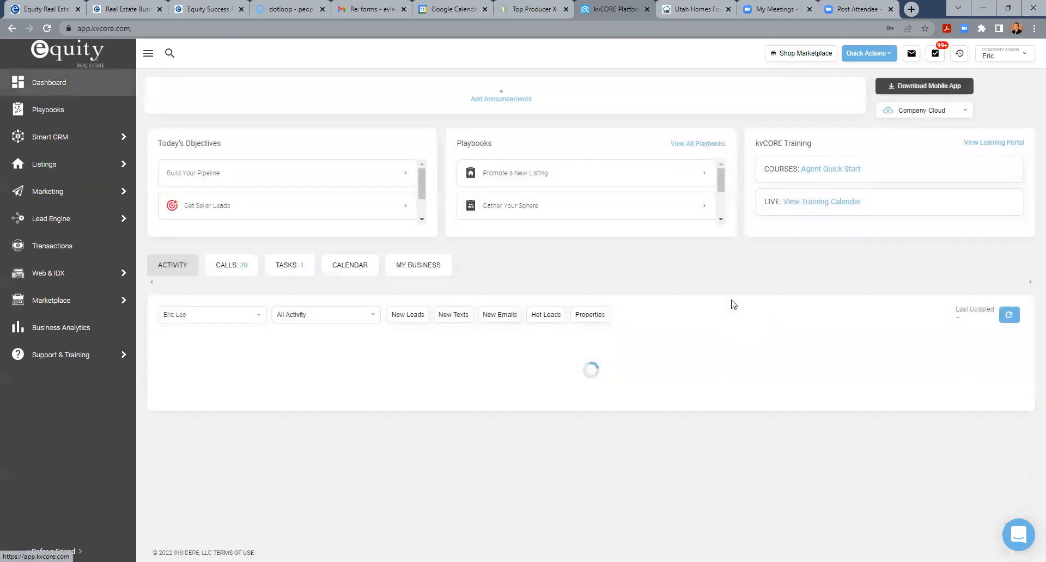